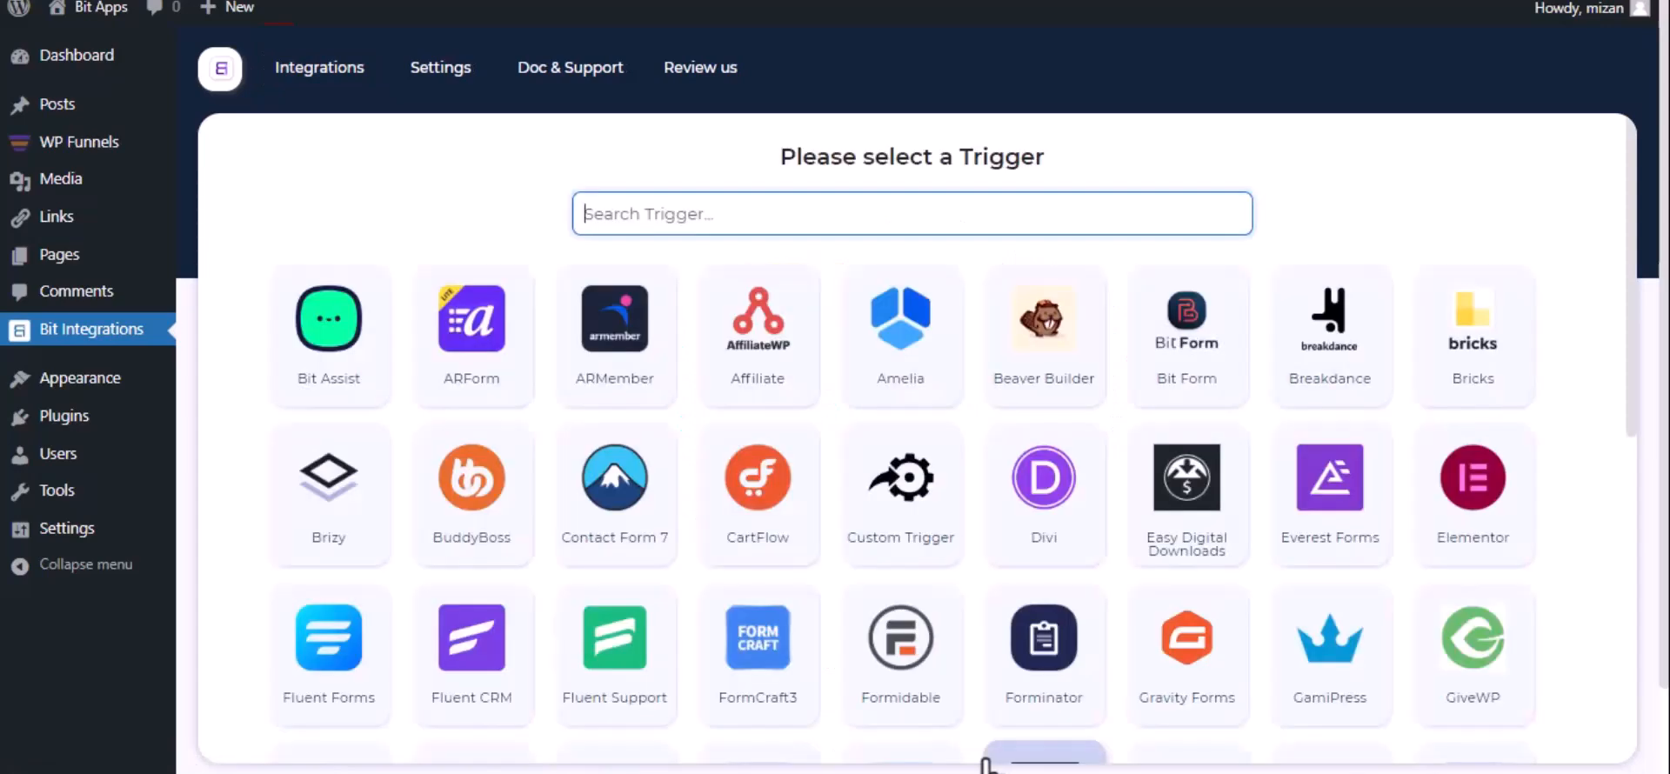
Select WPFunnels as the trigger, copy its webhook URL and start fetching its response data.
text(wp)
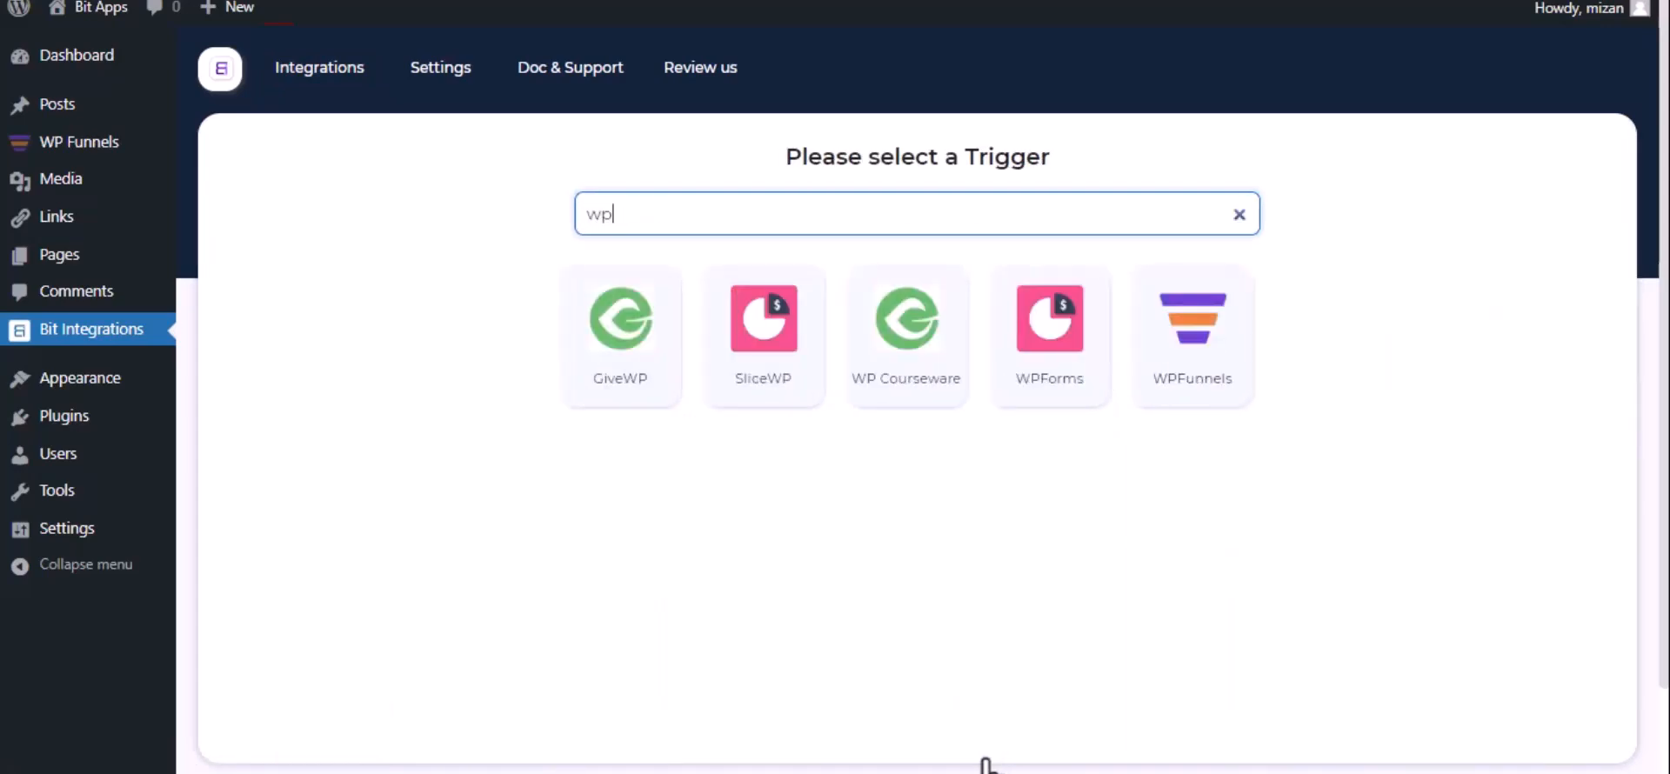
click(1168, 379)
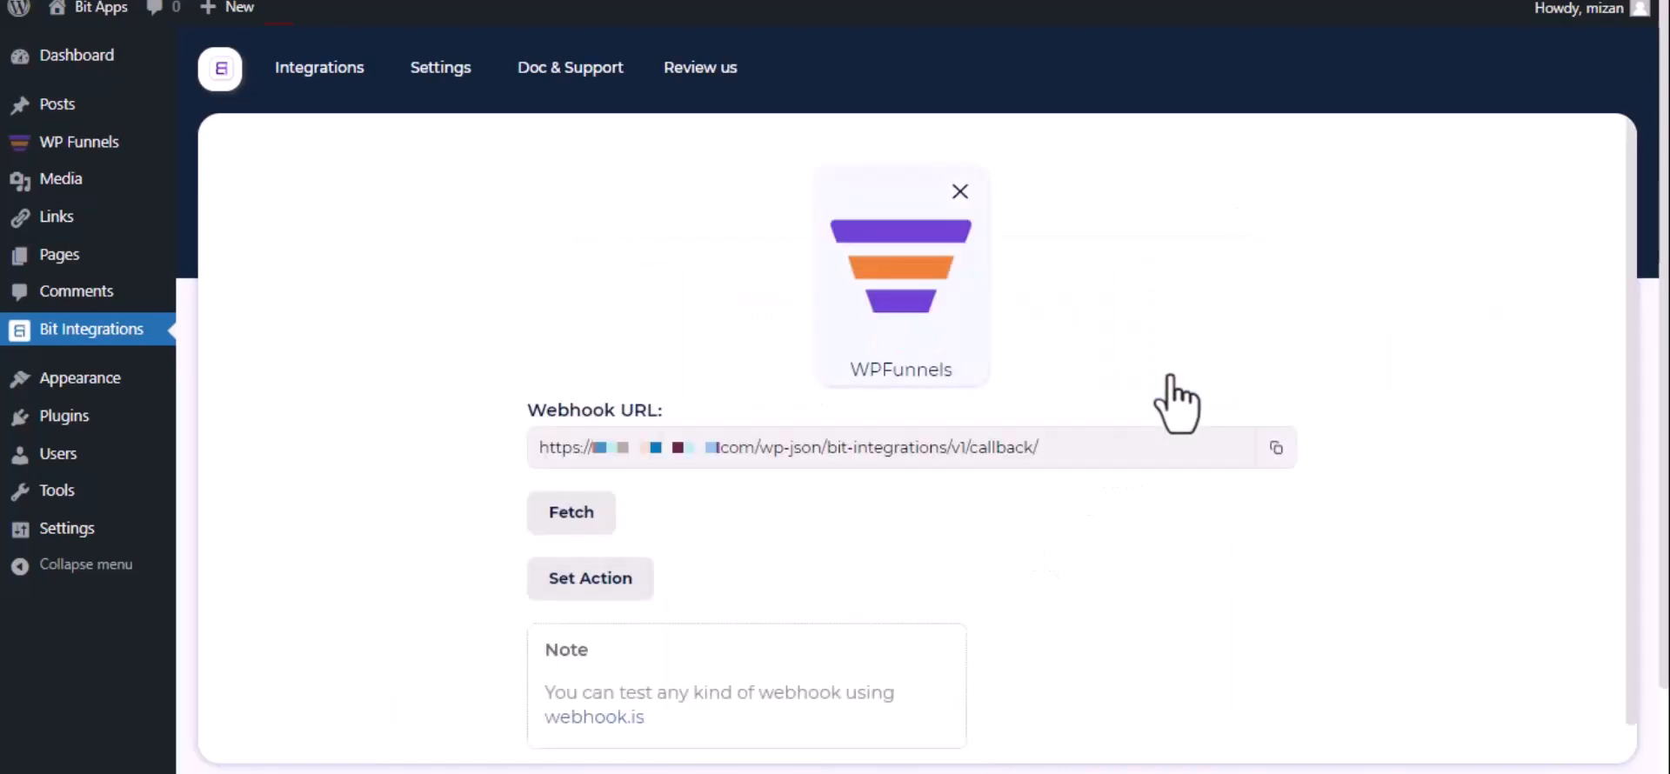
click(1274, 450)
click(552, 522)
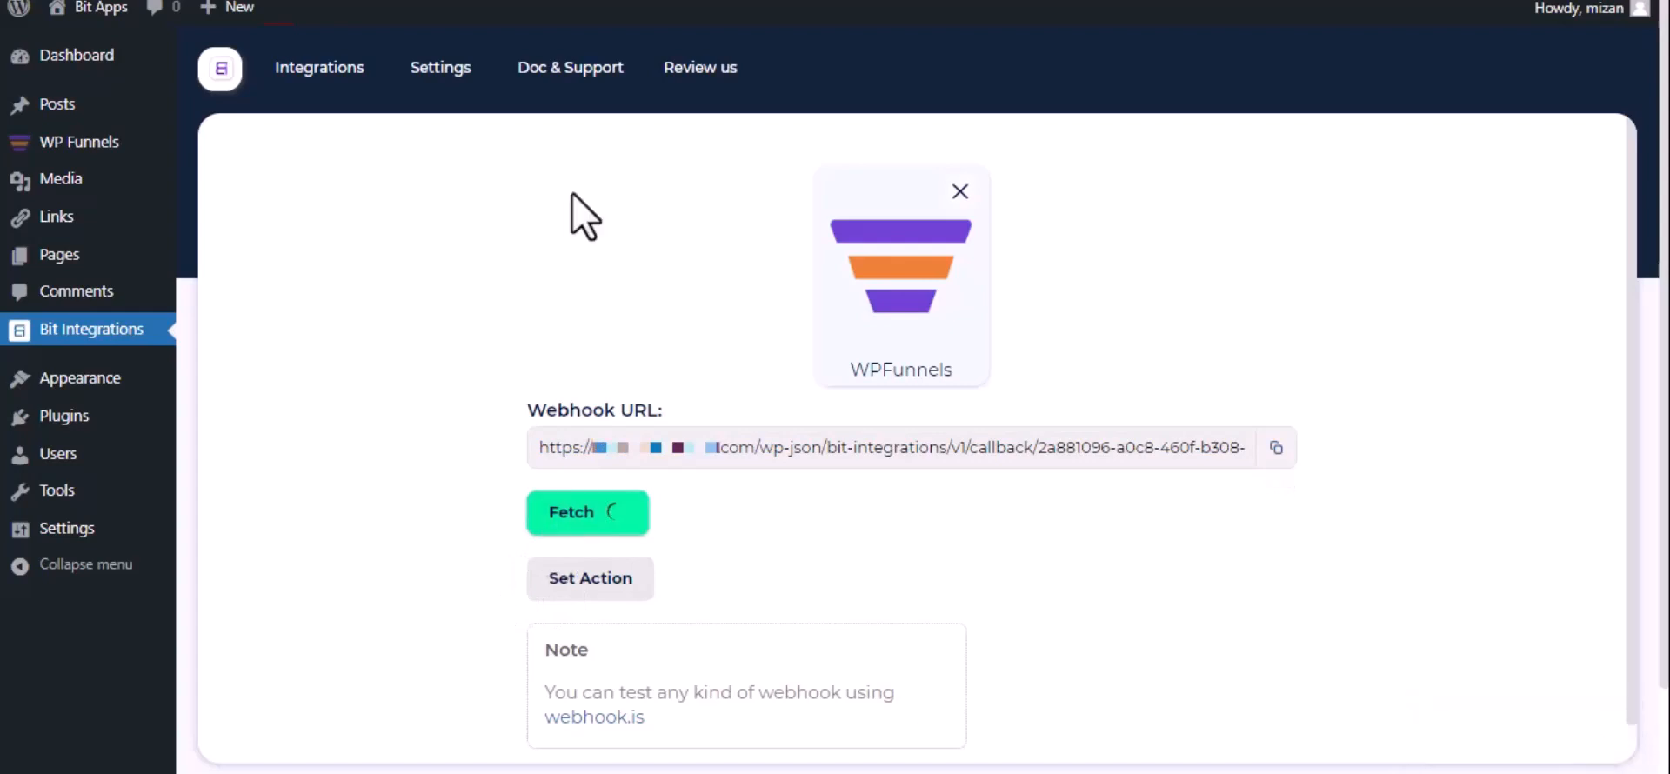
Switch to WP Funnels, open the eBook Elementor funnel for editing and start adding a webhook to it.
click(557, 0)
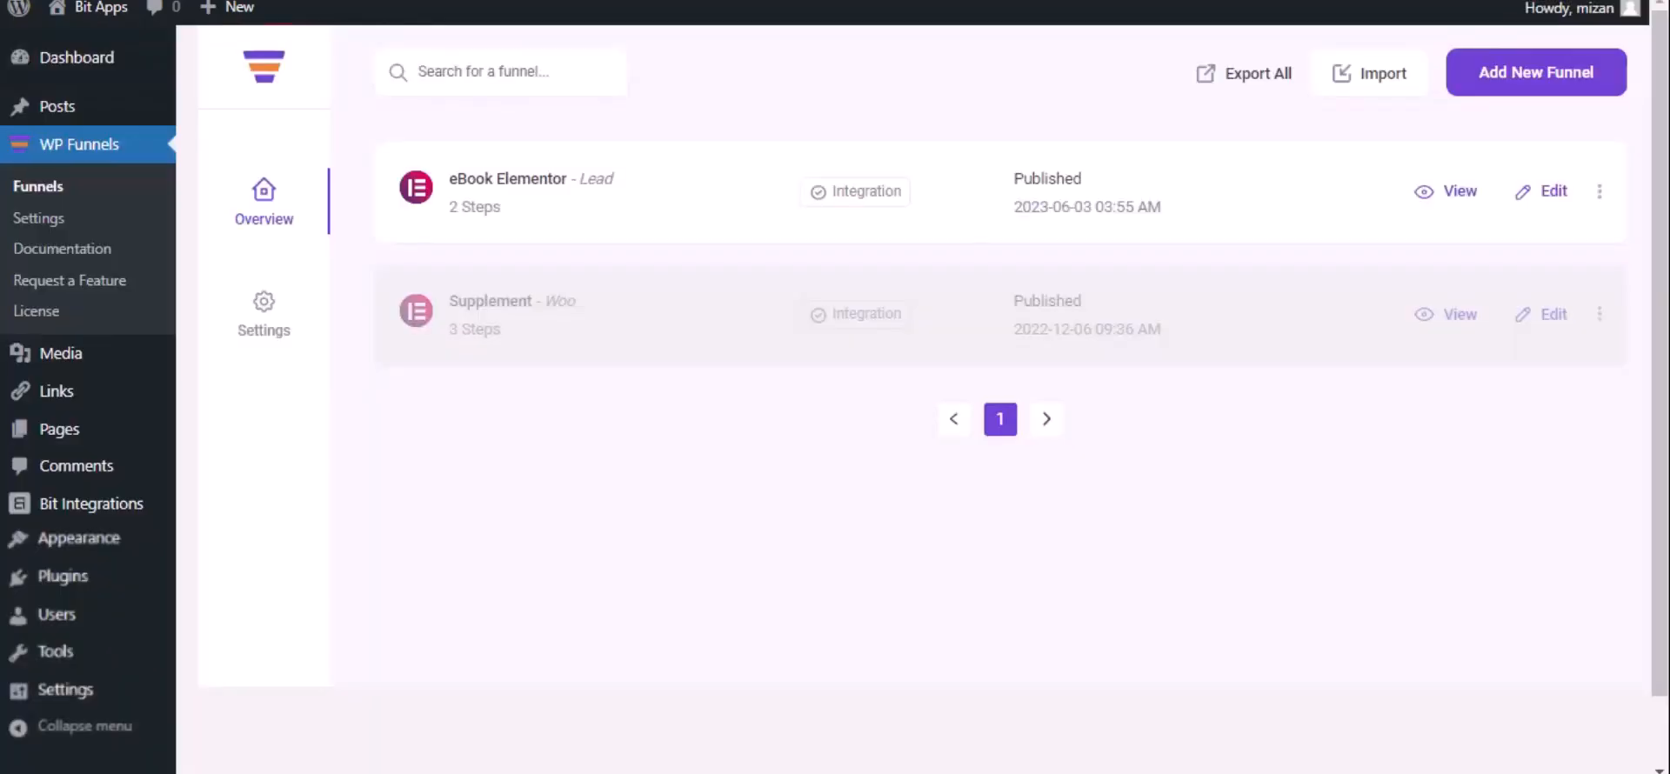
click(1553, 191)
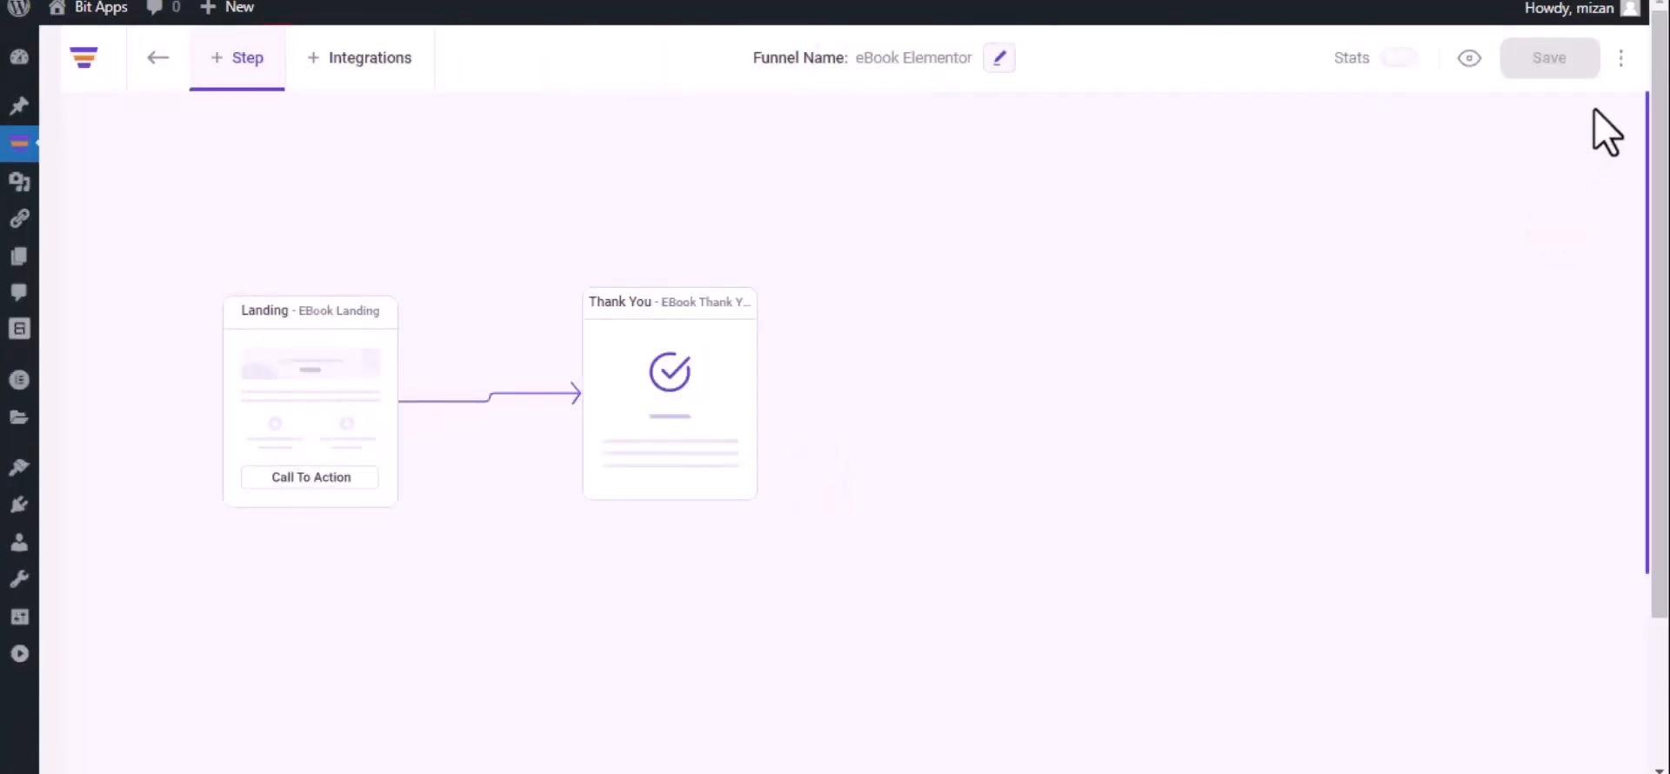
click(1621, 58)
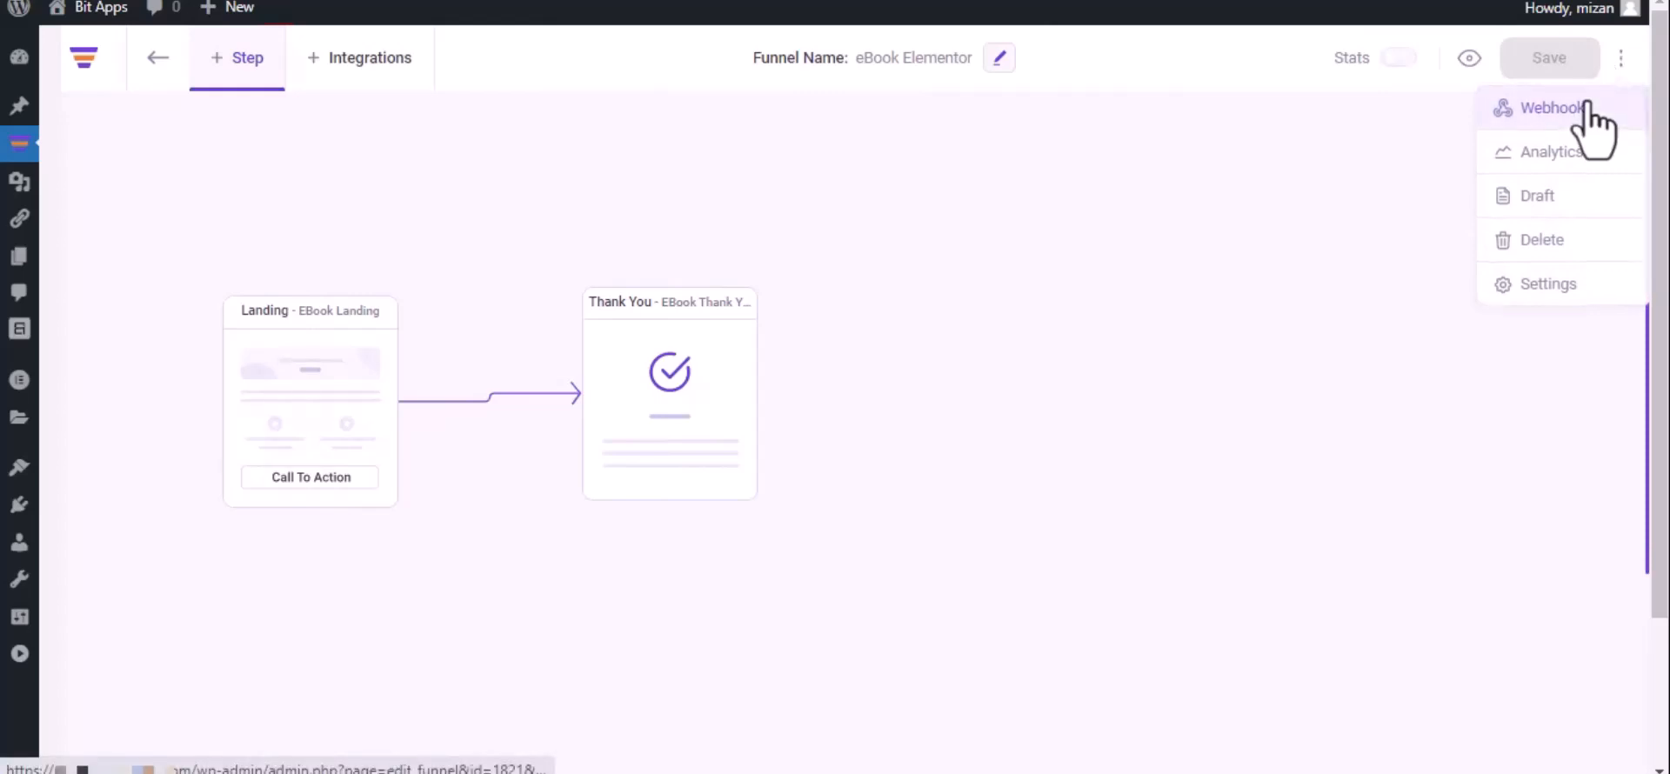
click(1585, 105)
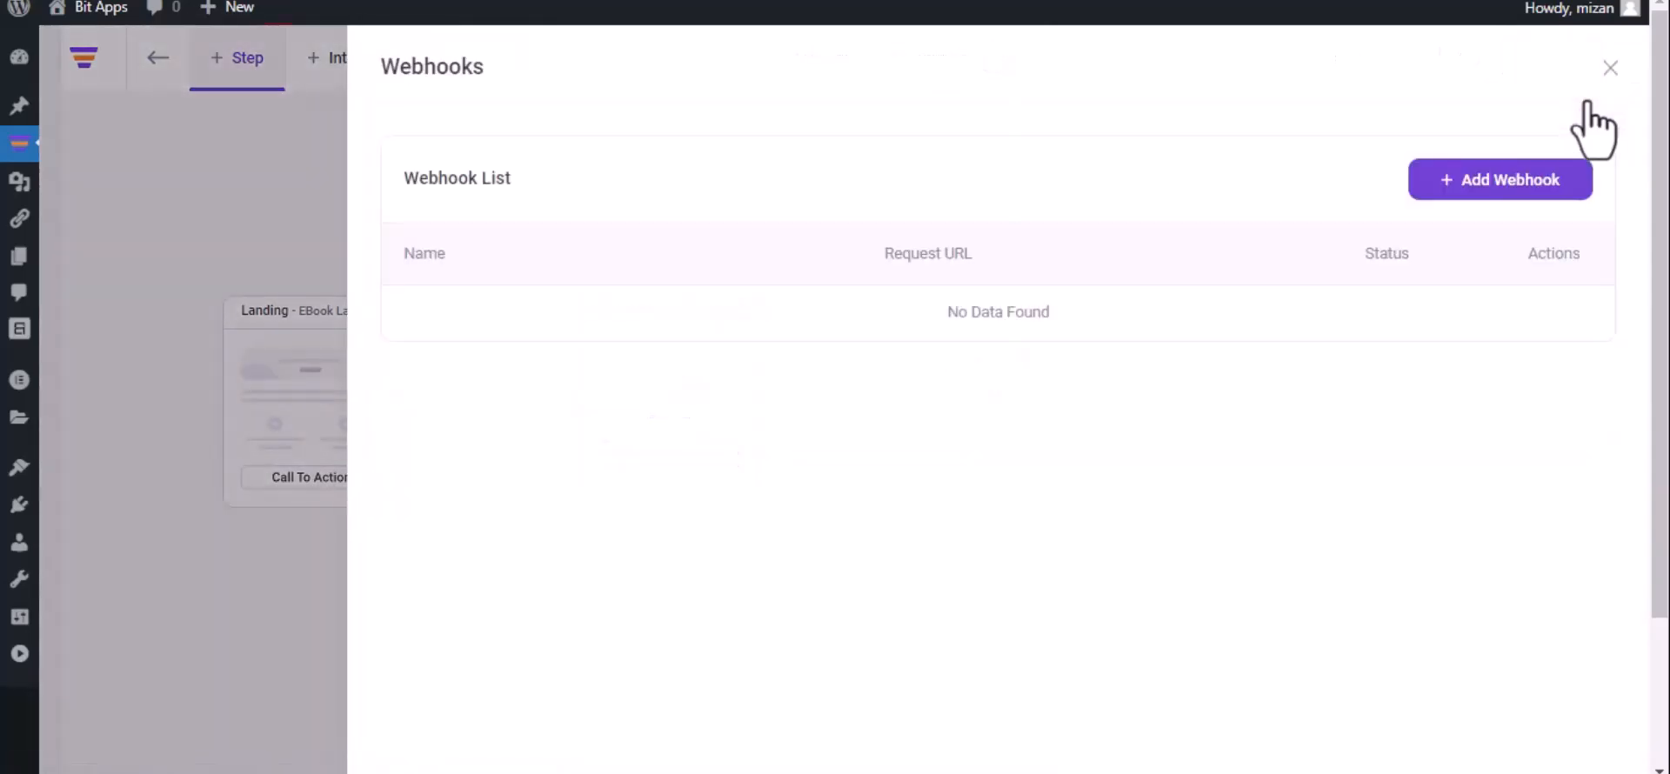
click(1492, 181)
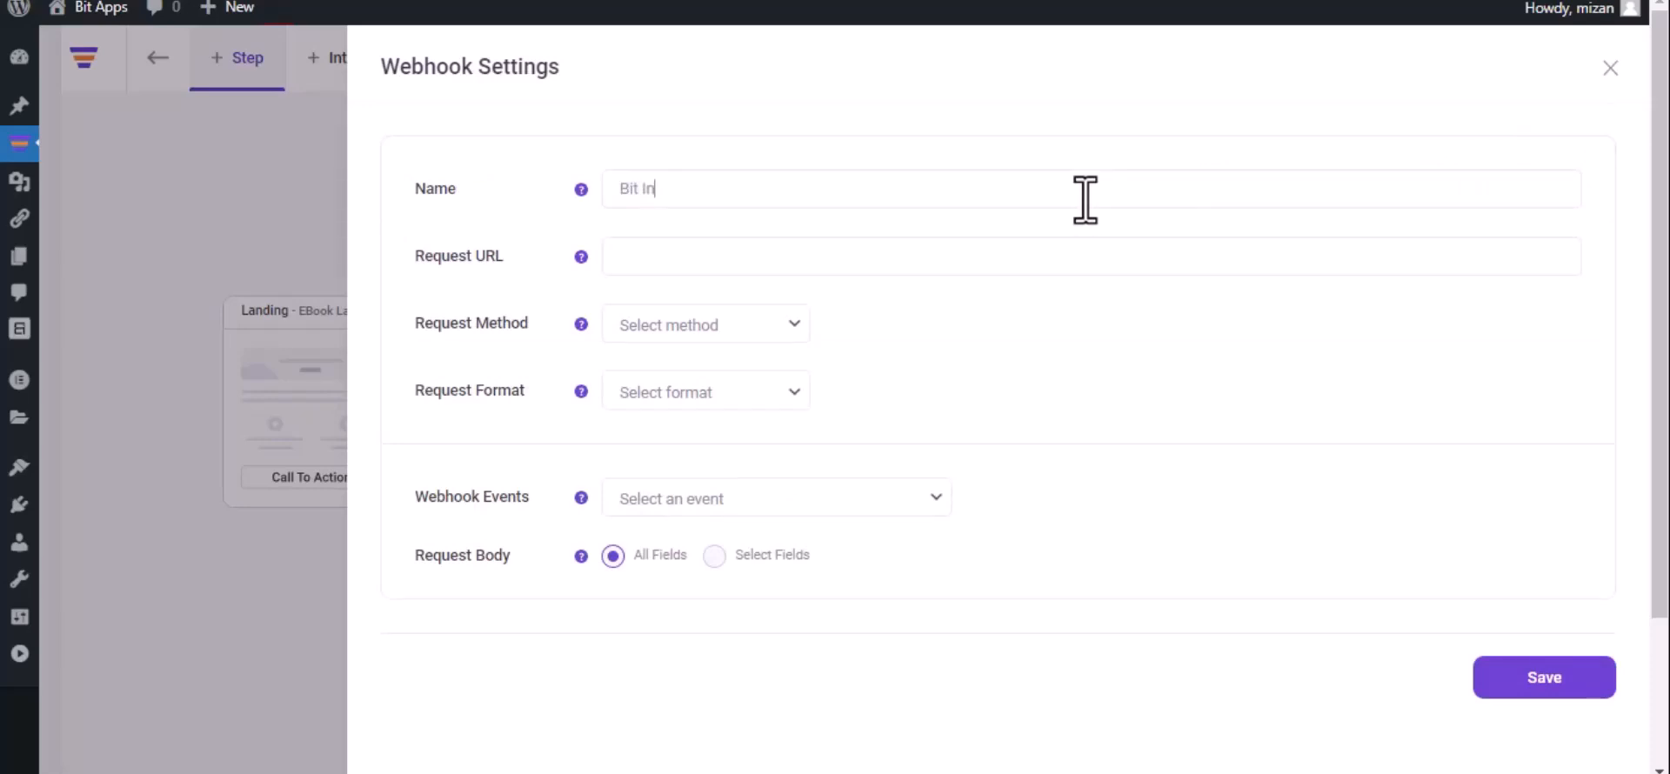
Name the webhook Bit Integrations and paste the copied webhook URL as its request URL.
text(Bit Integrations)
click(831, 254)
key(ctrl+v)
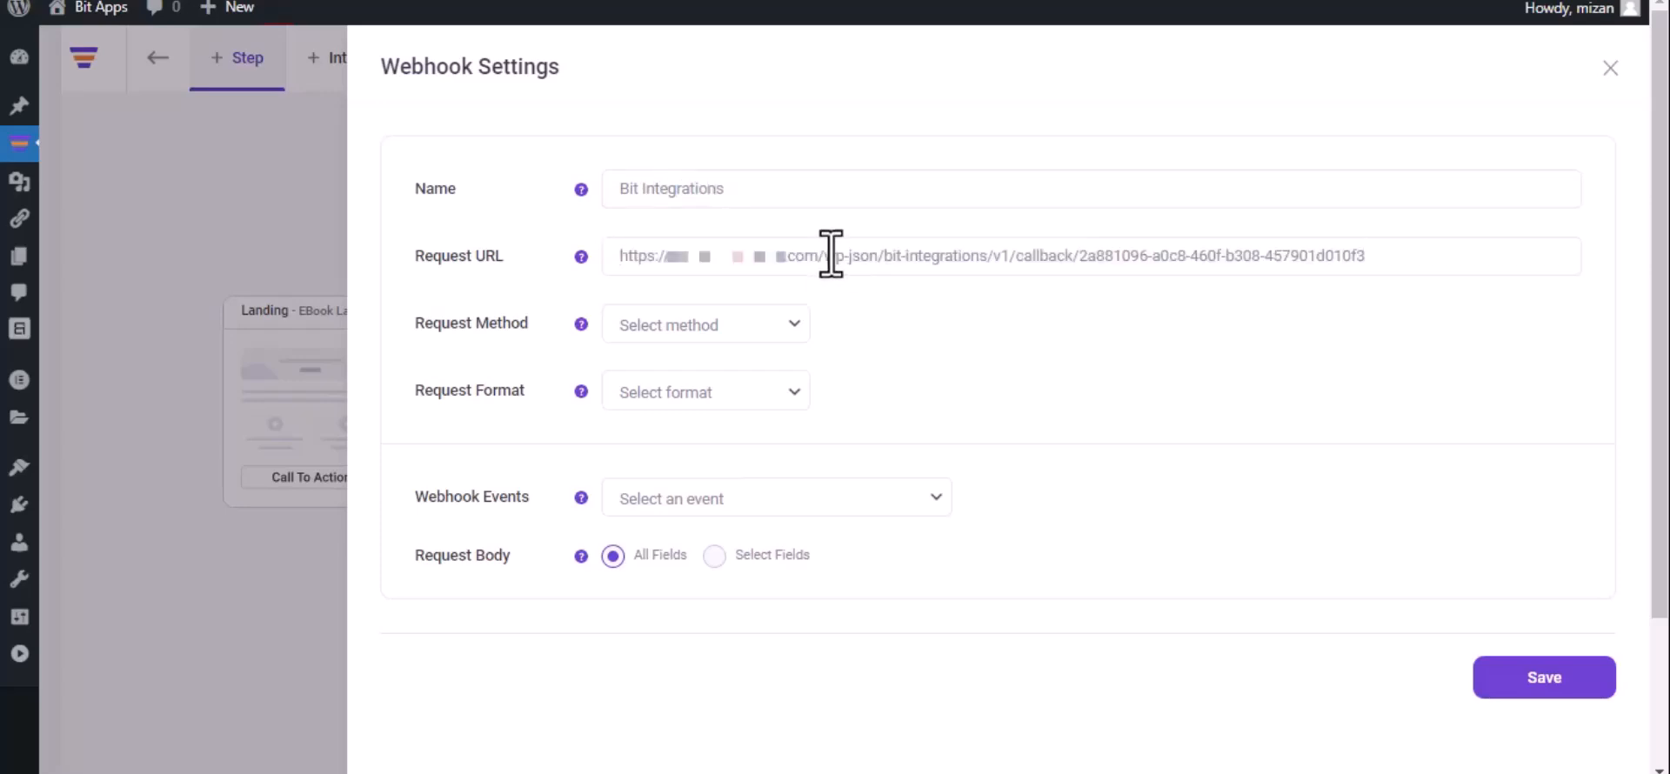
Set the webhook to POST in JSON format for the event After Optin Form Submitted (eBook Landing), and save it.
click(722, 337)
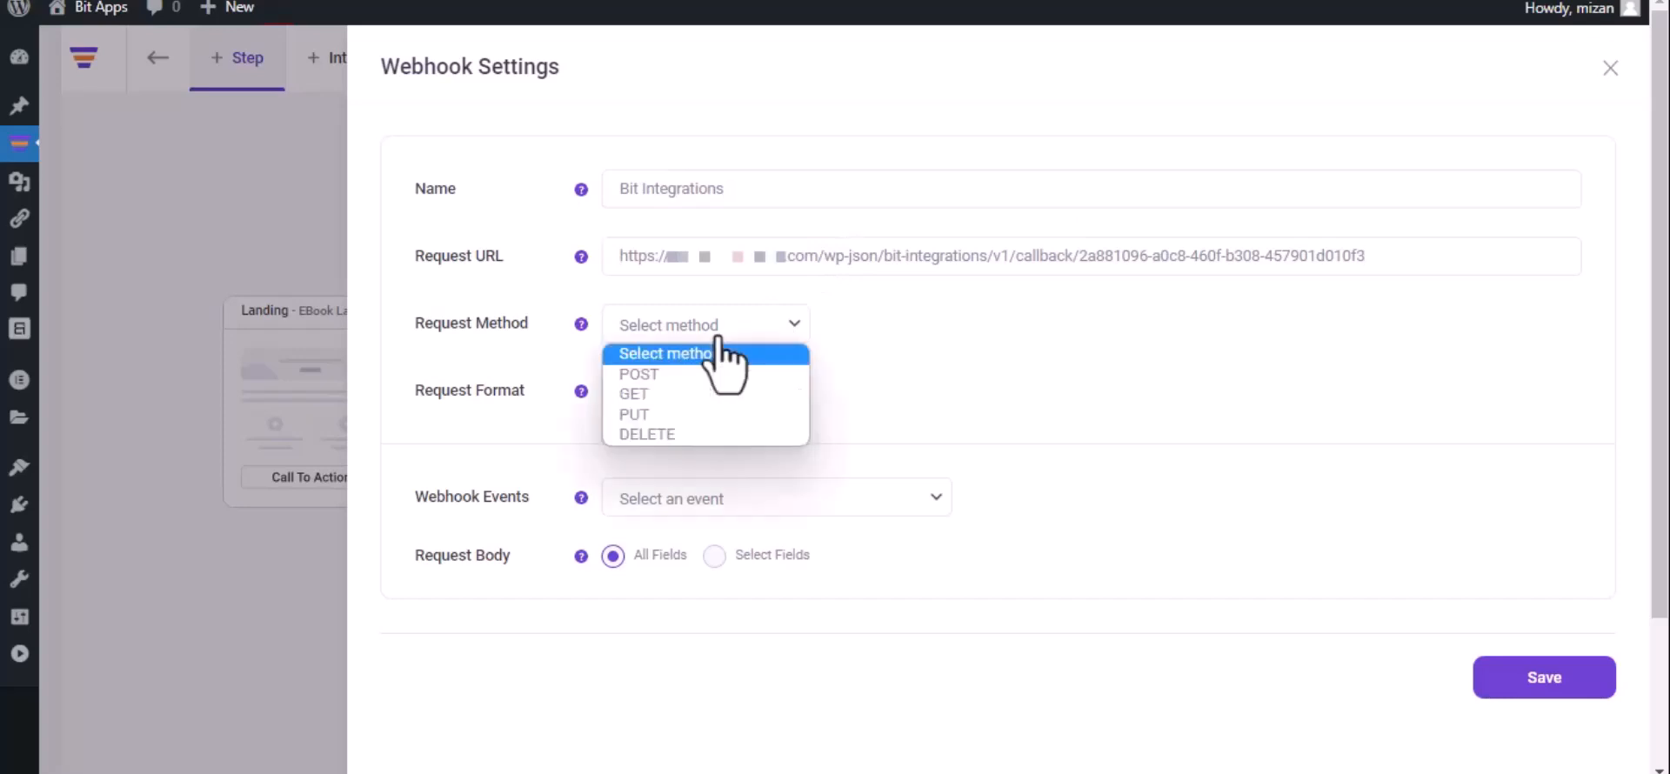
click(703, 376)
click(700, 396)
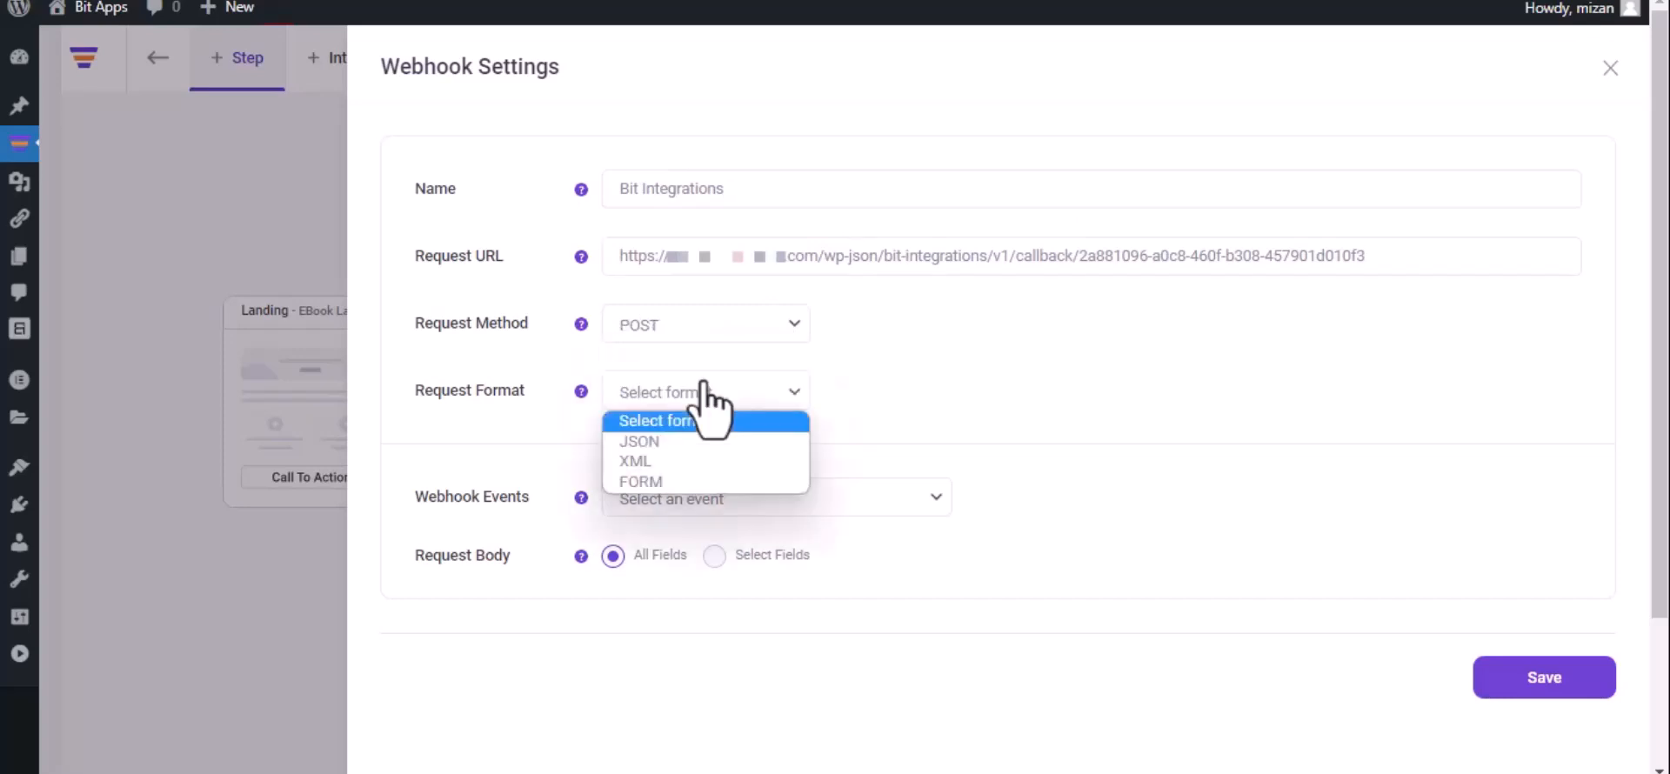
click(701, 441)
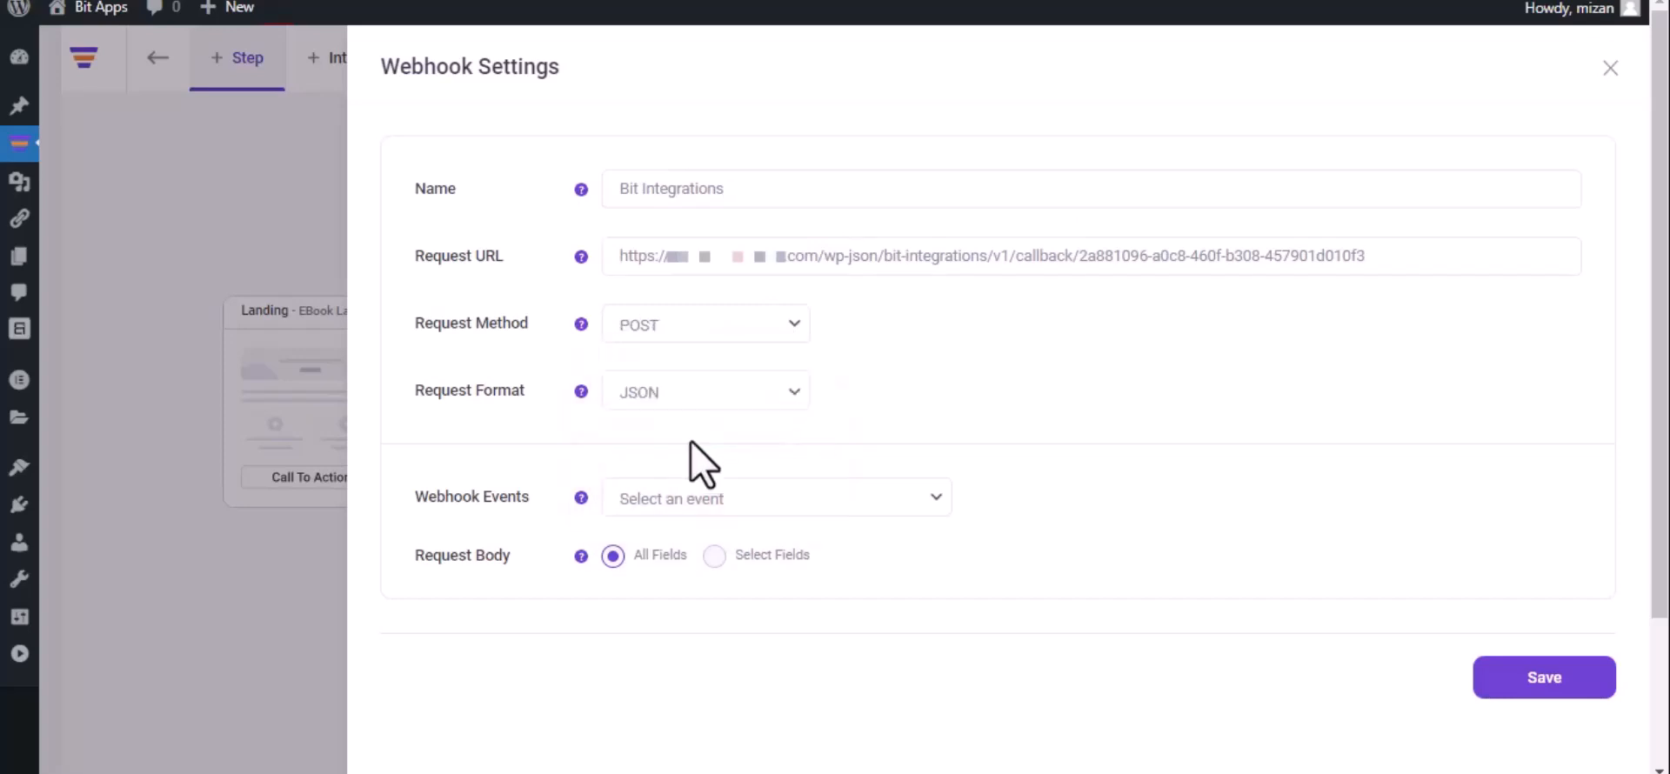
click(731, 497)
click(733, 550)
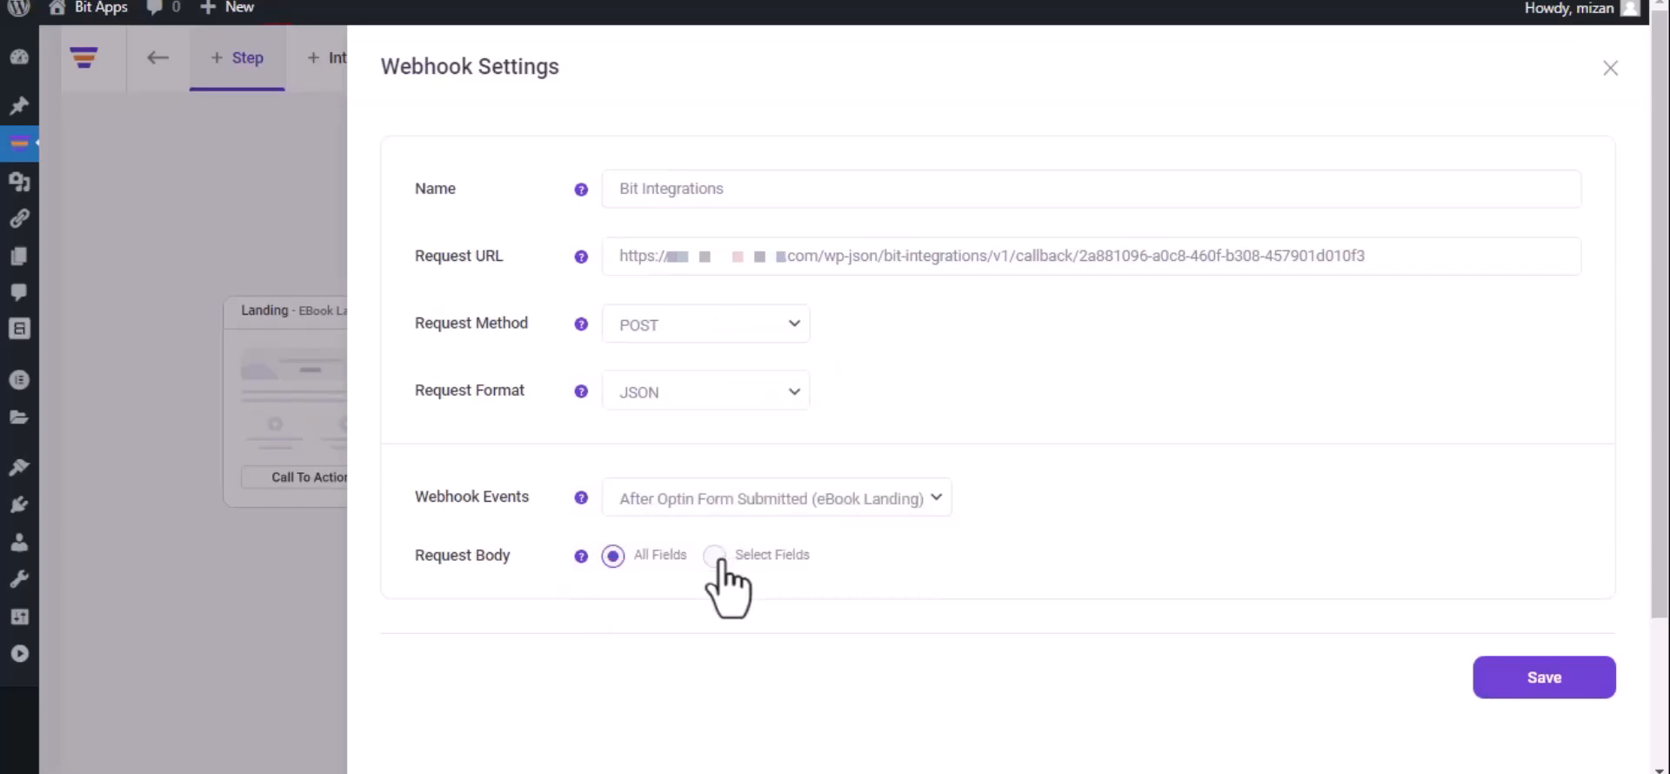
click(1539, 696)
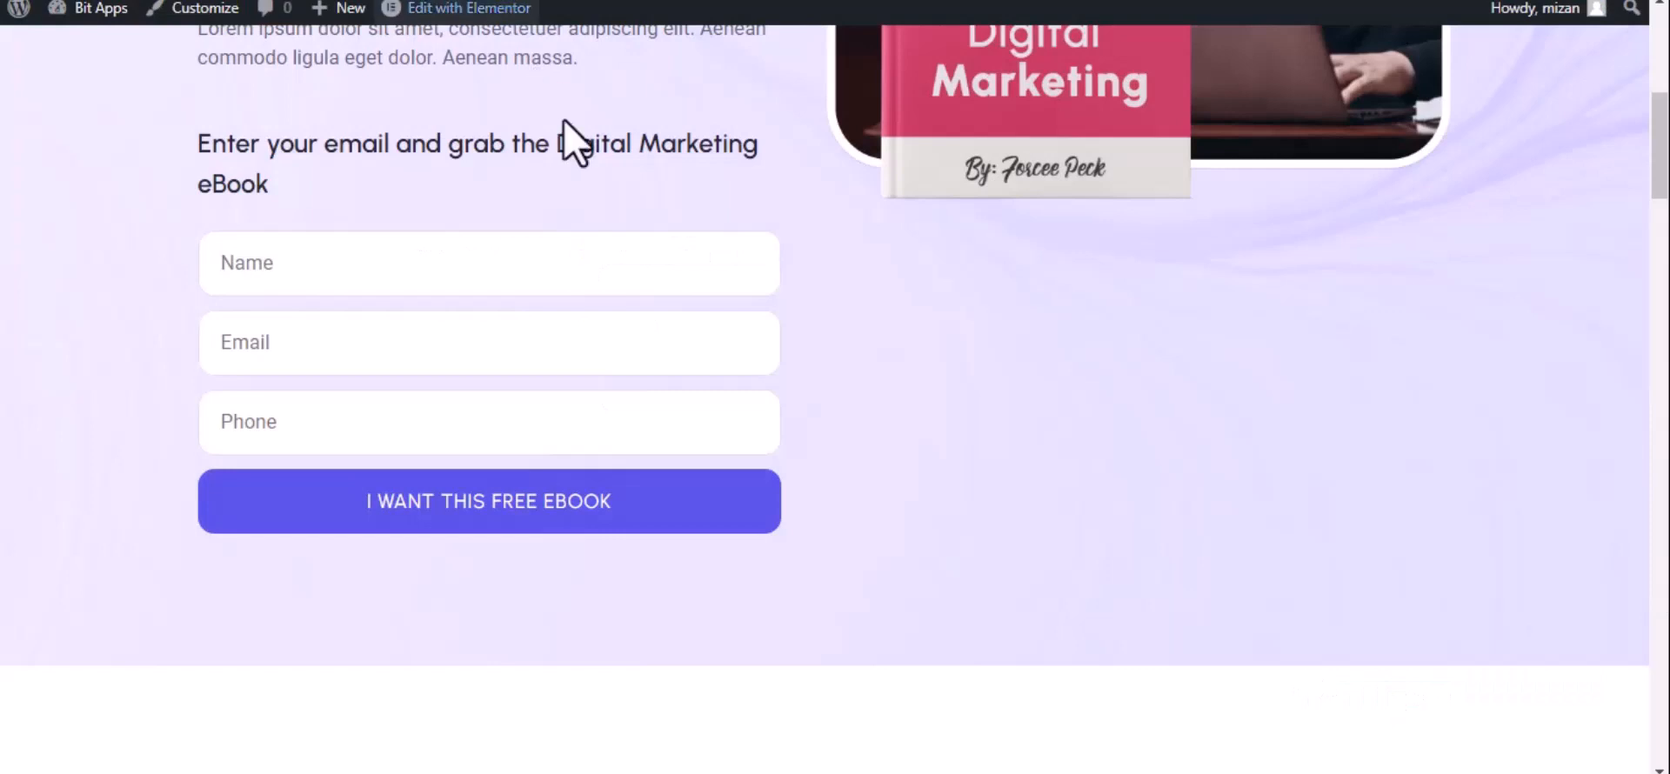
Fill in the eBook landing page form with the name Bit Integrations, the contact's e-mail and phone number, and submit it.
click(472, 265)
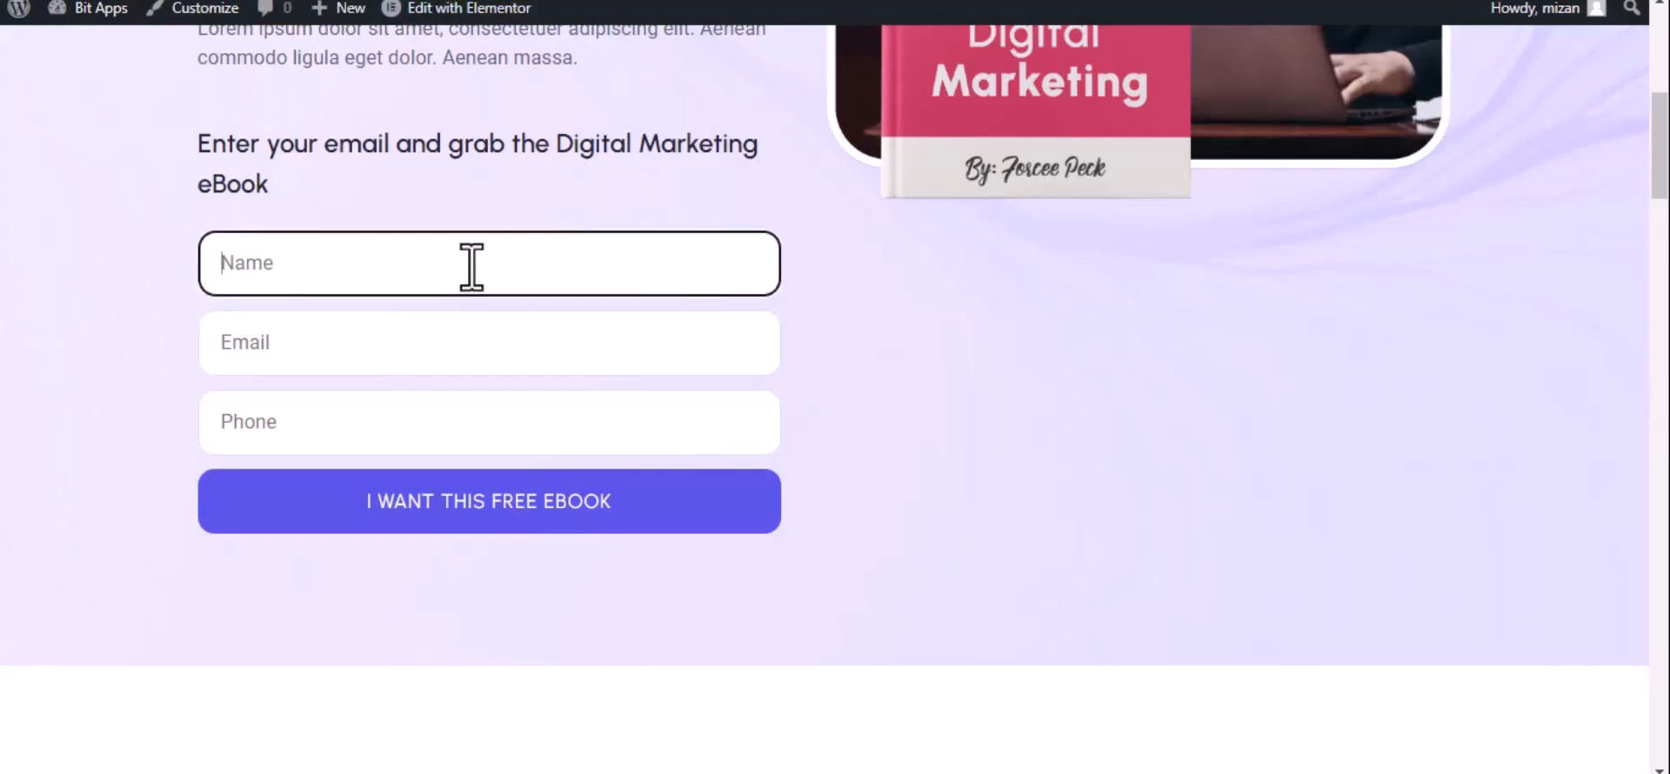
text(Bit Integrations)
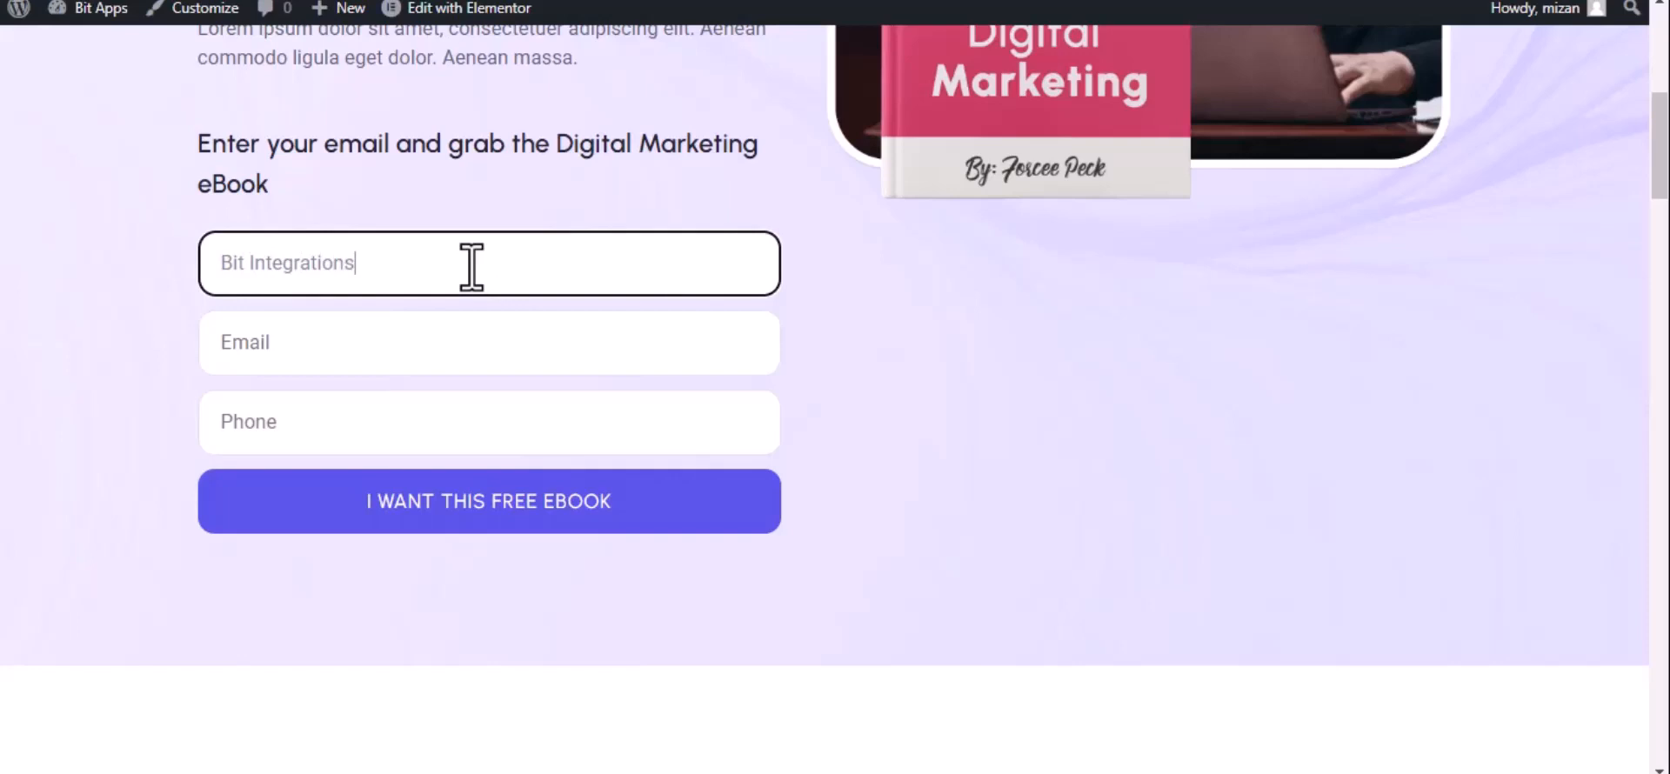
click(370, 358)
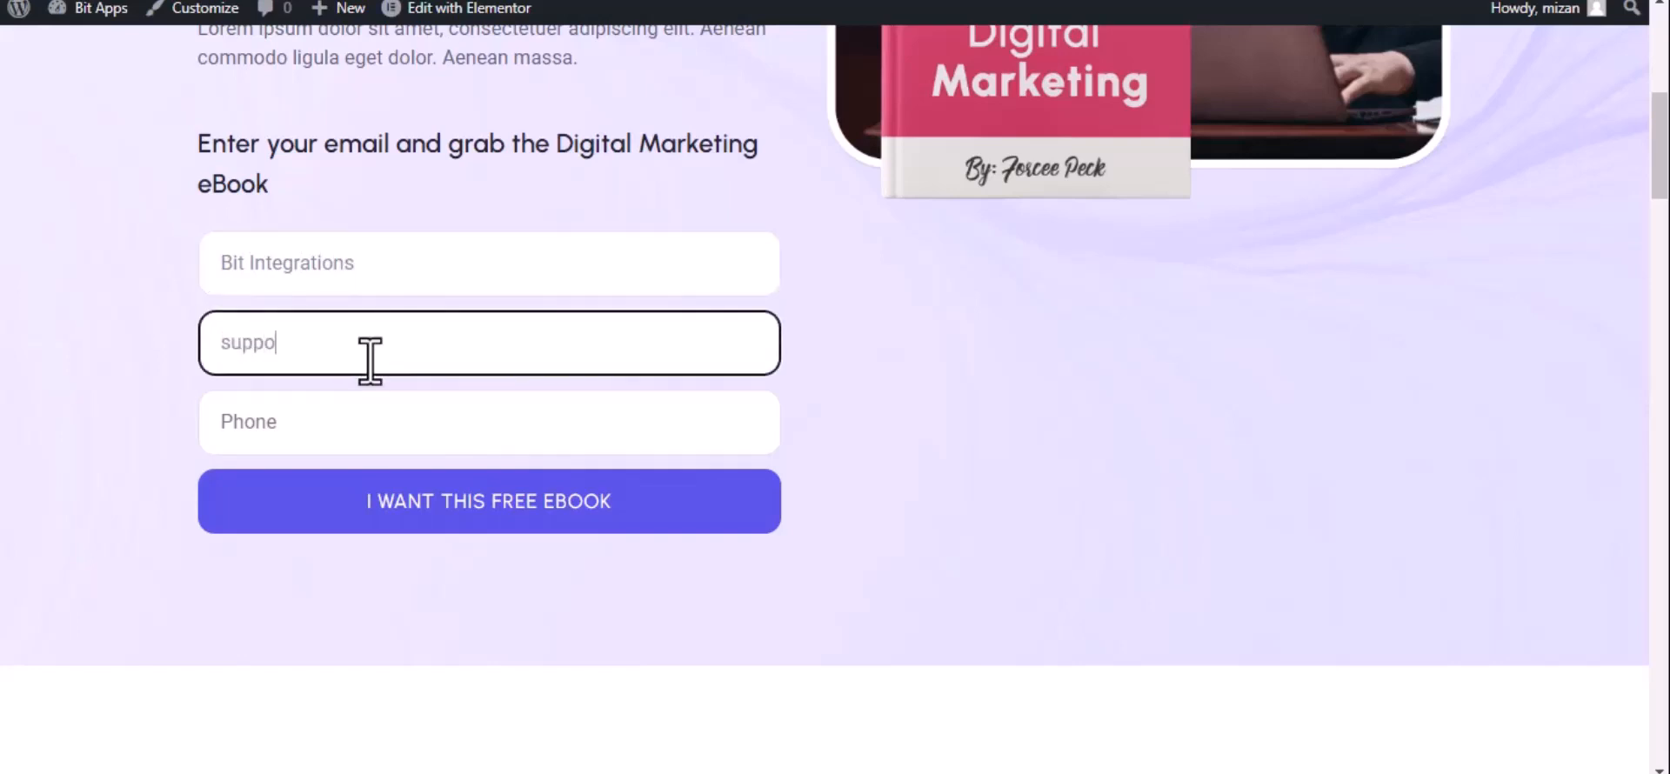
click(372, 422)
text(44)
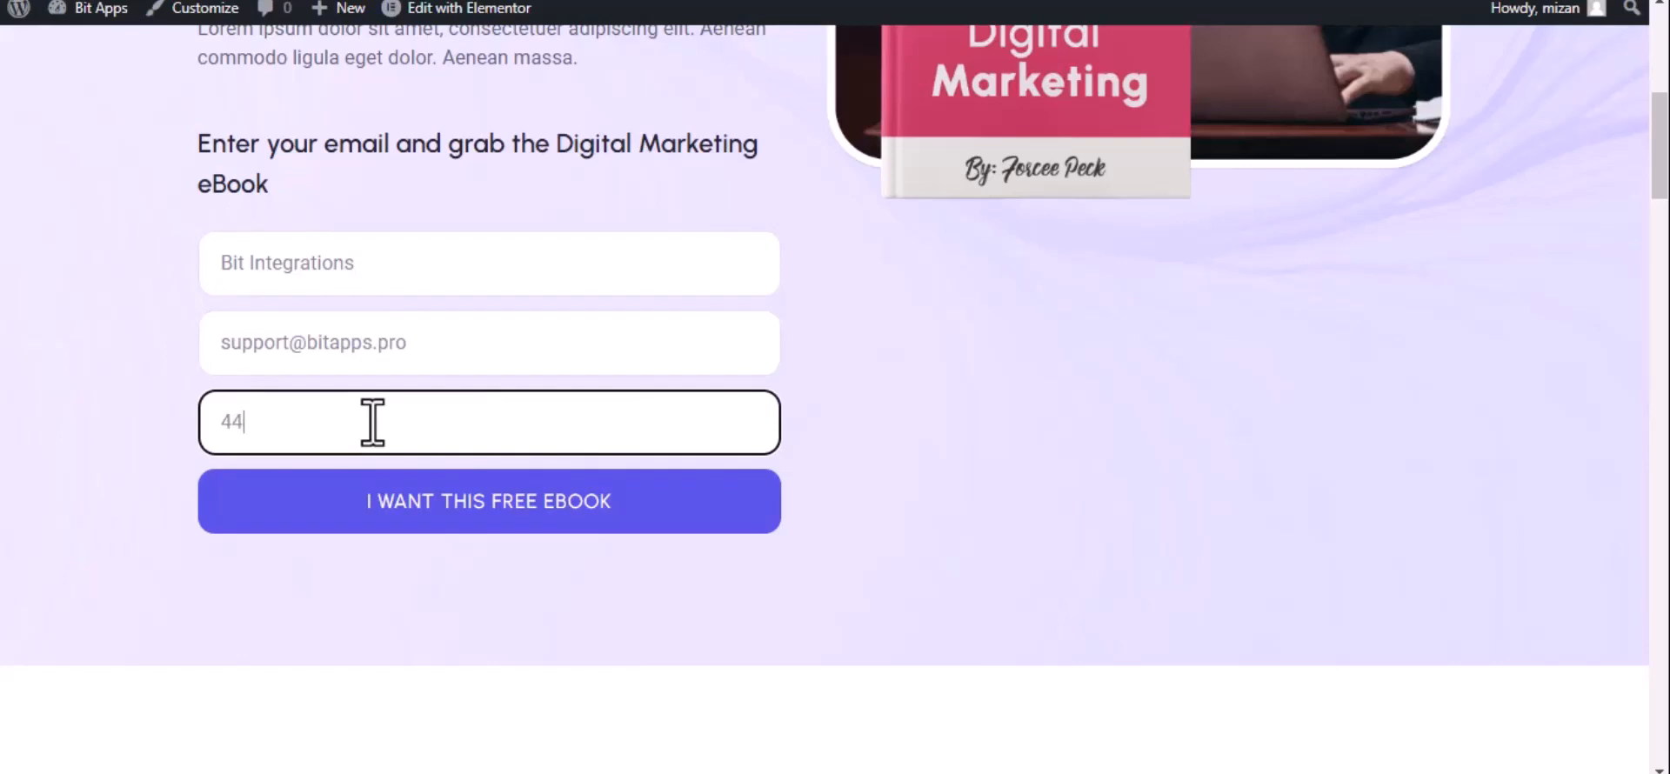
text(4555666)
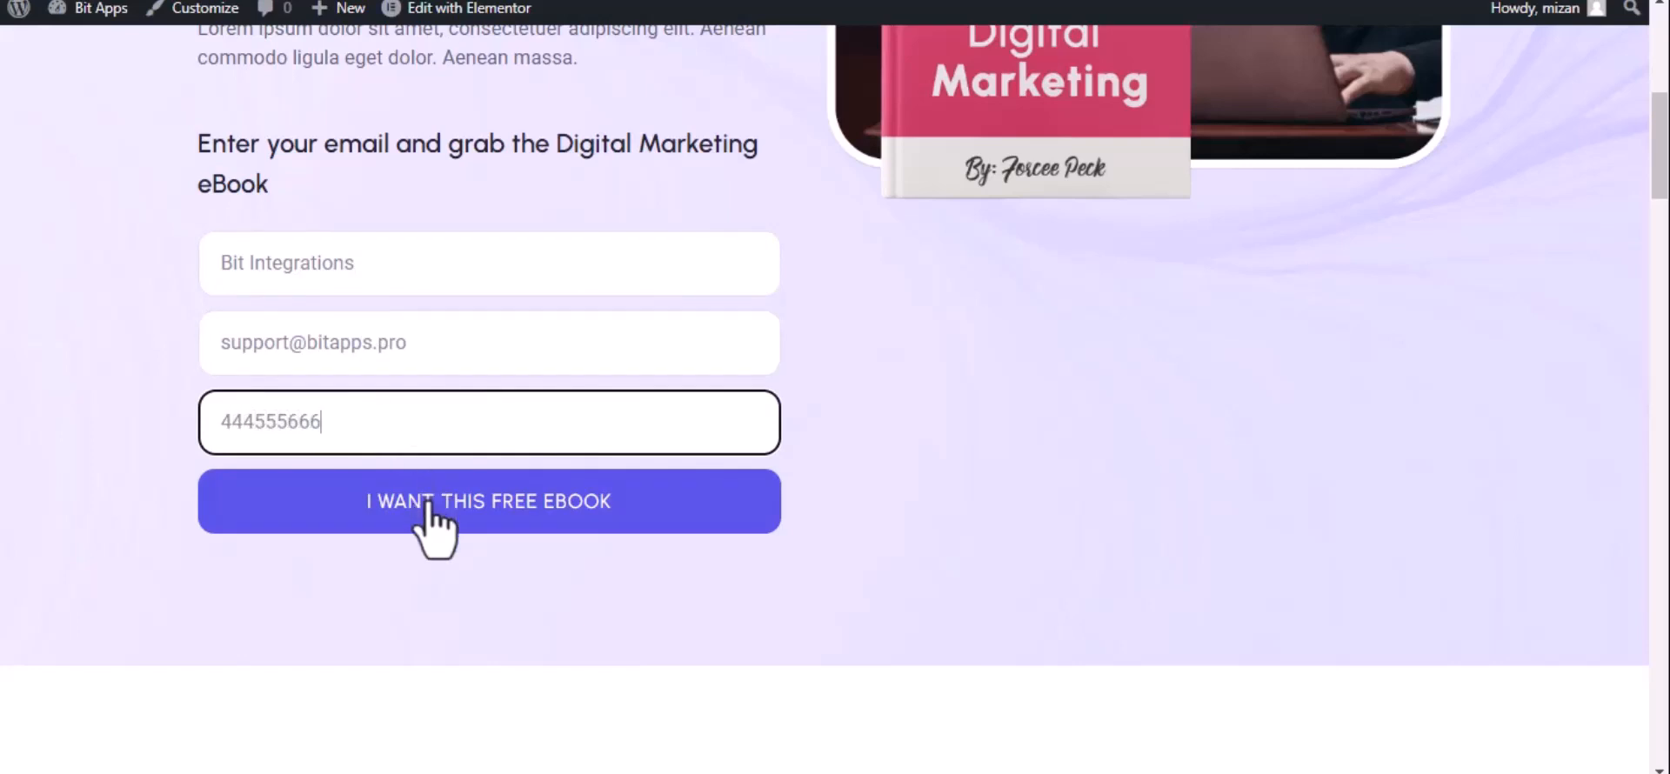
click(428, 504)
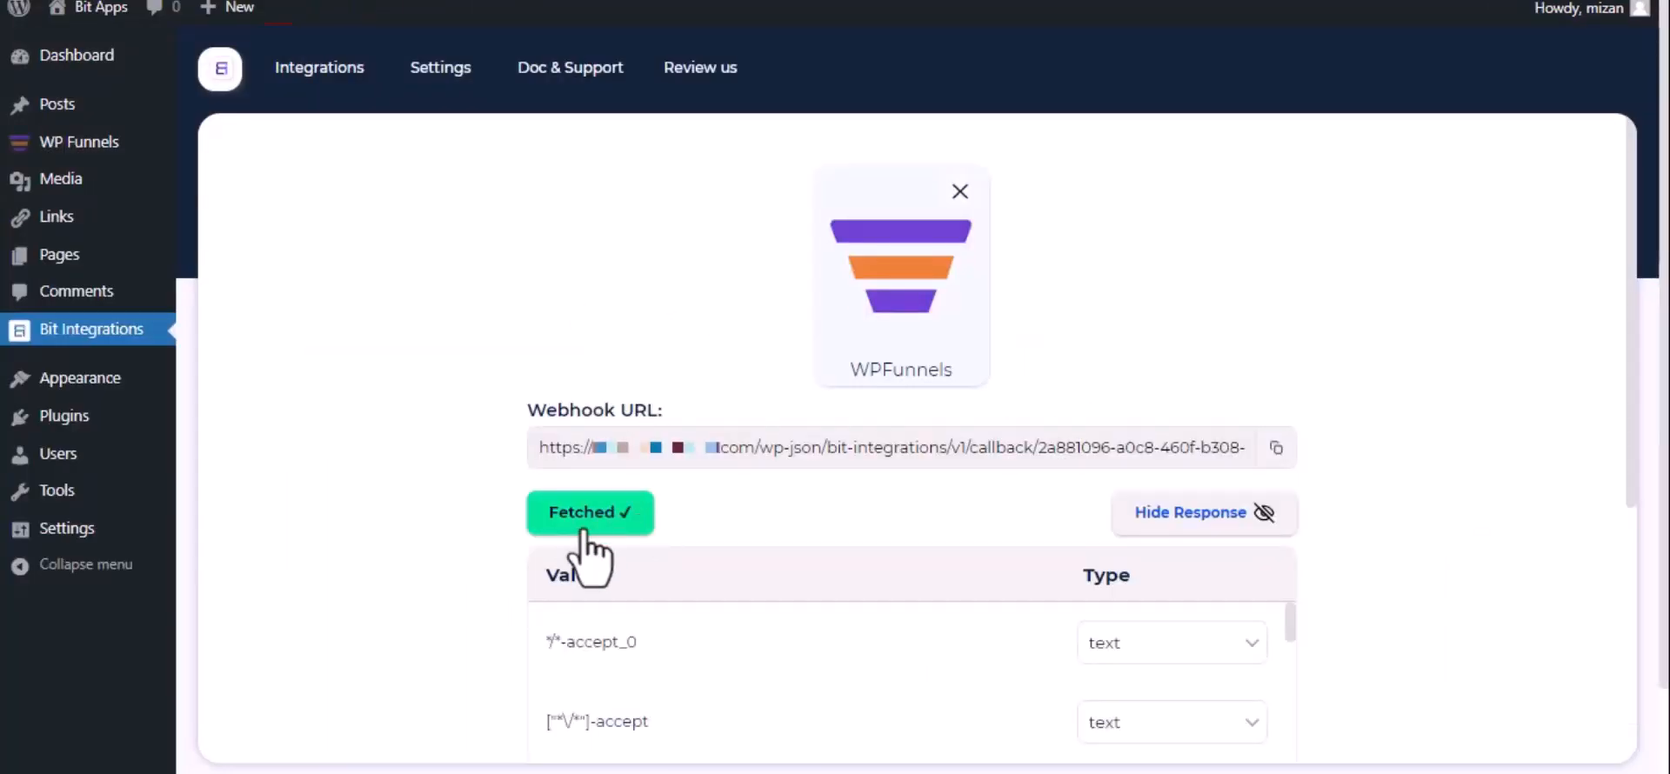
Return to Bit Integrations, proceed from the fetched data to the action selection and choose PCloud as the action.
scroll(588, 557, down, 3)
scroll(592, 553, down, 1)
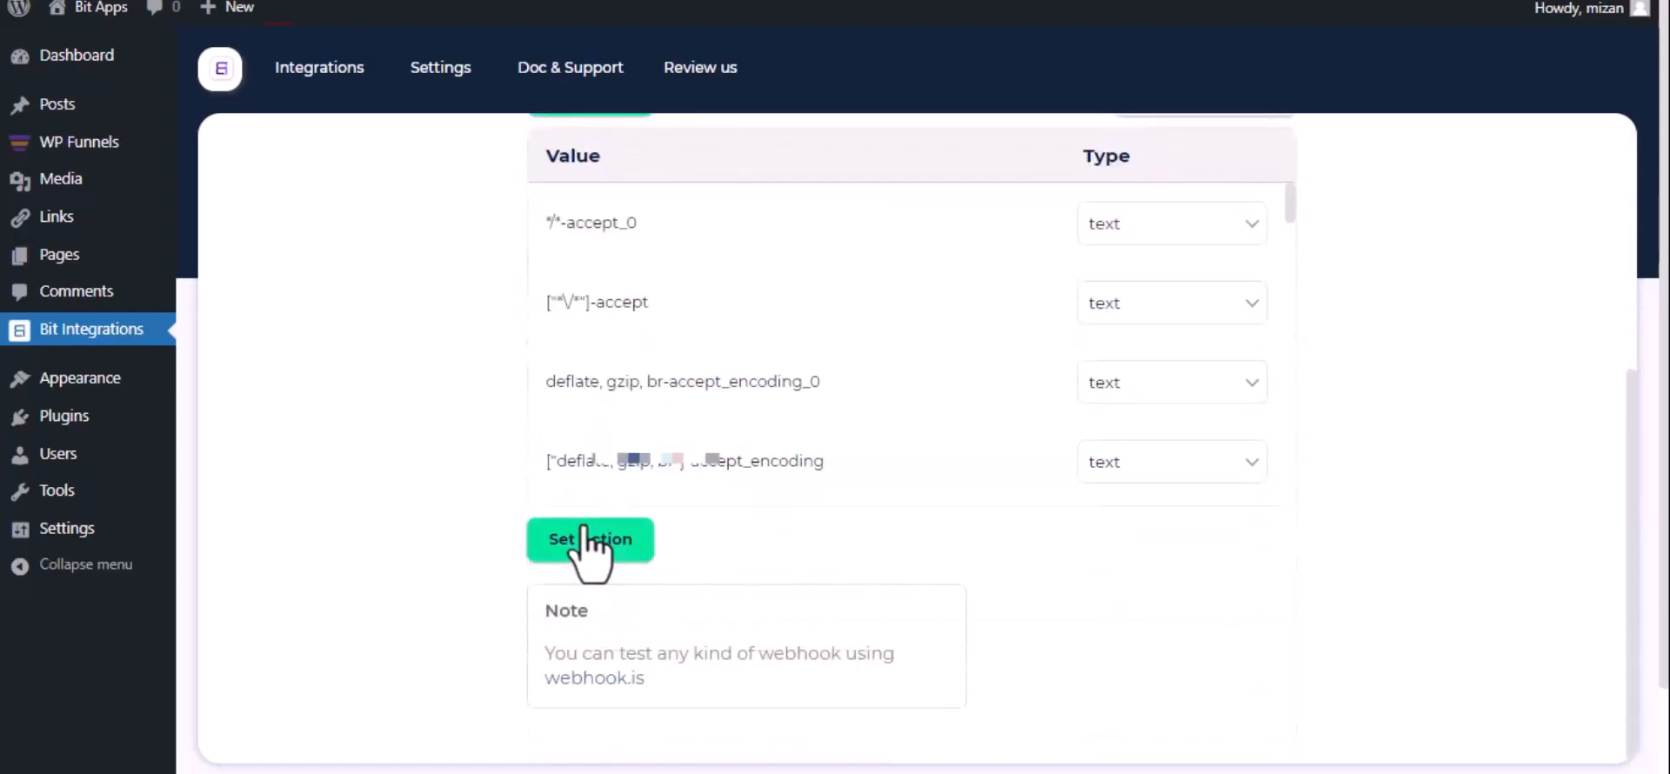
click(592, 541)
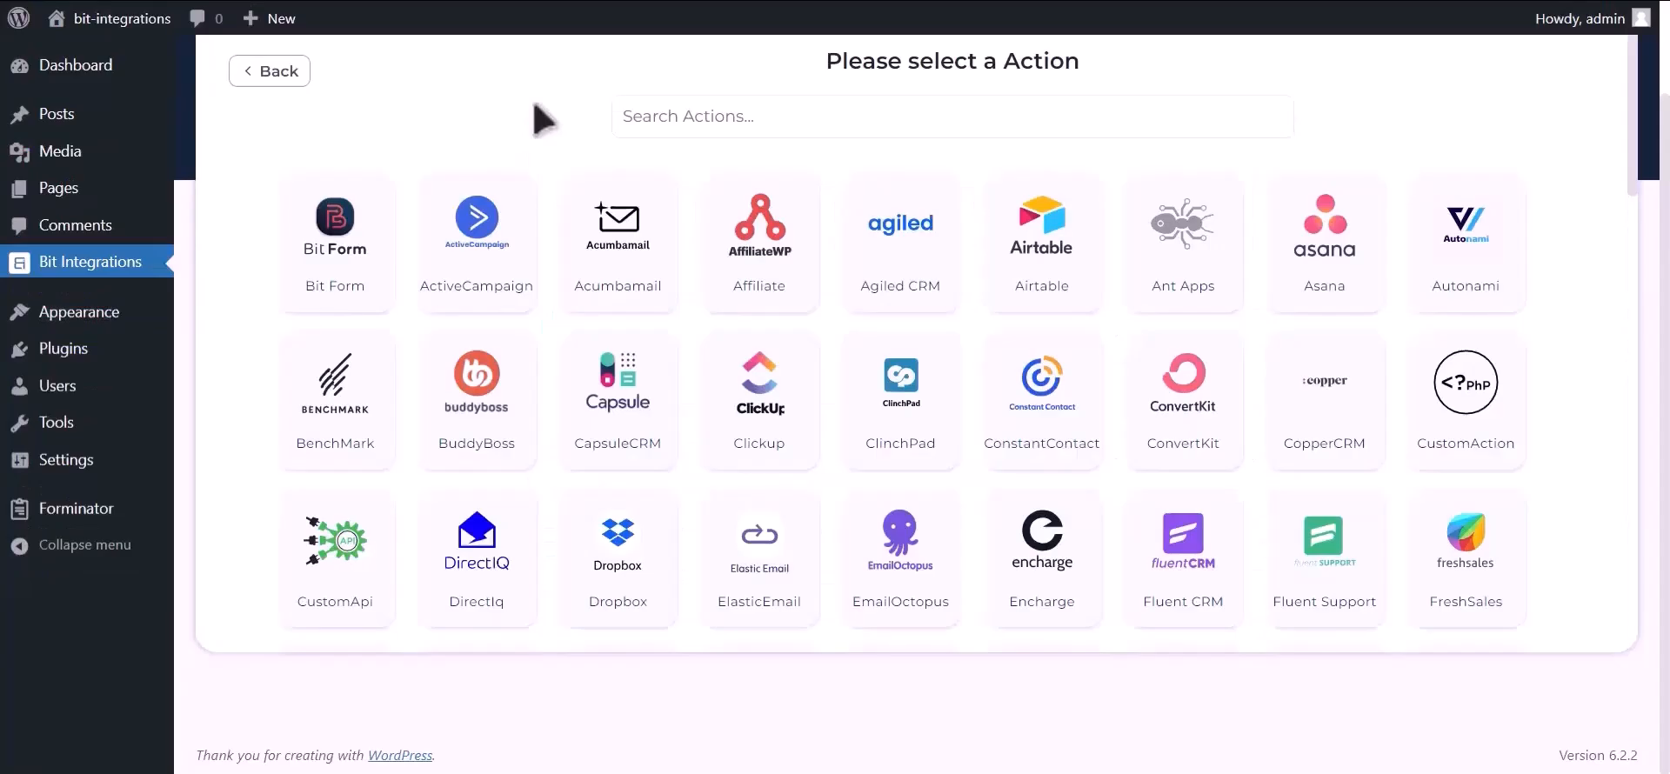
click(738, 113)
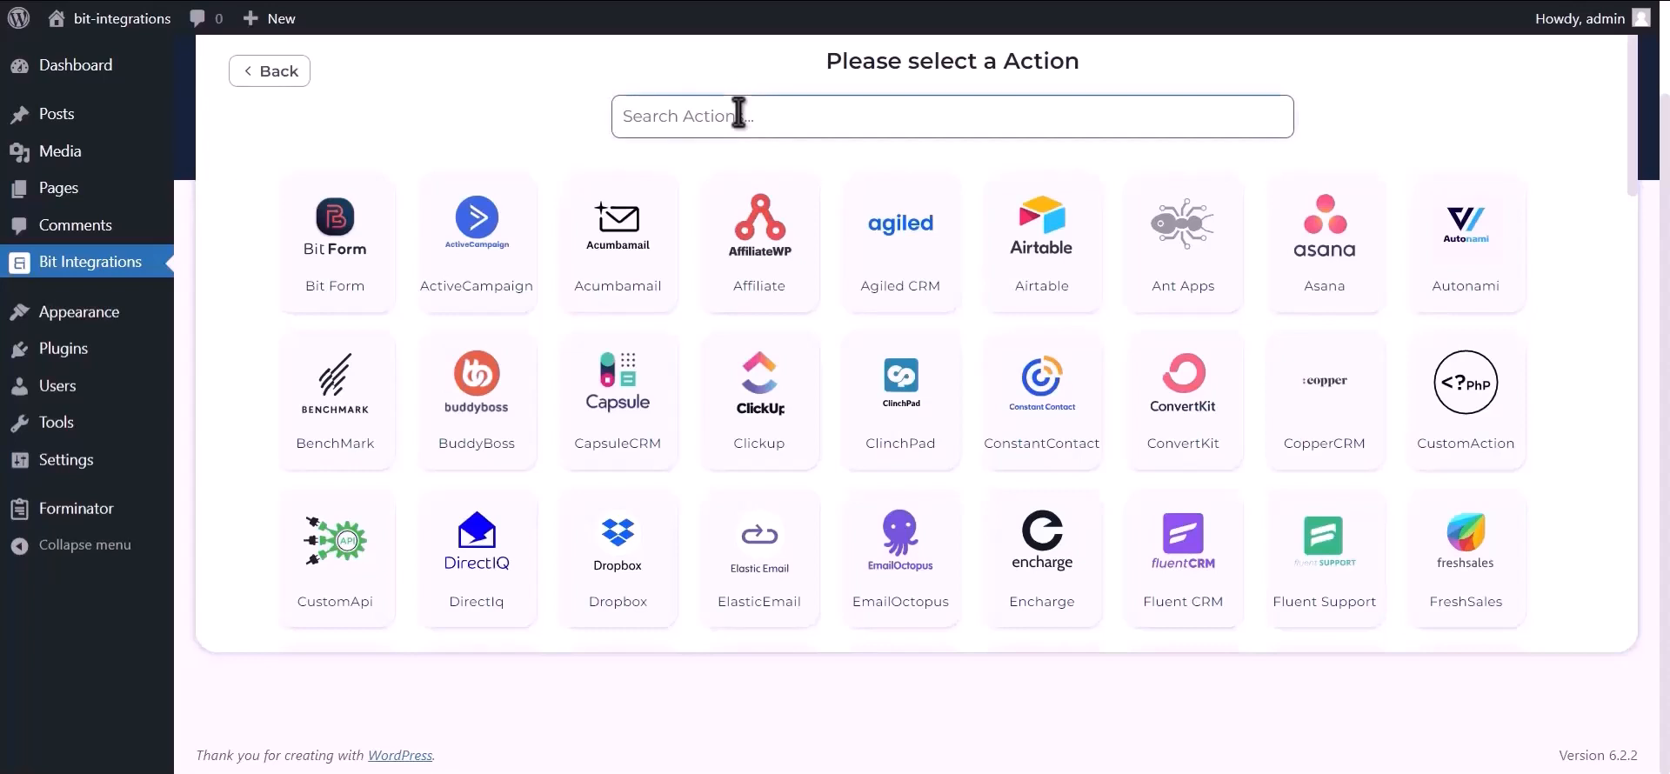
text(pcloud)
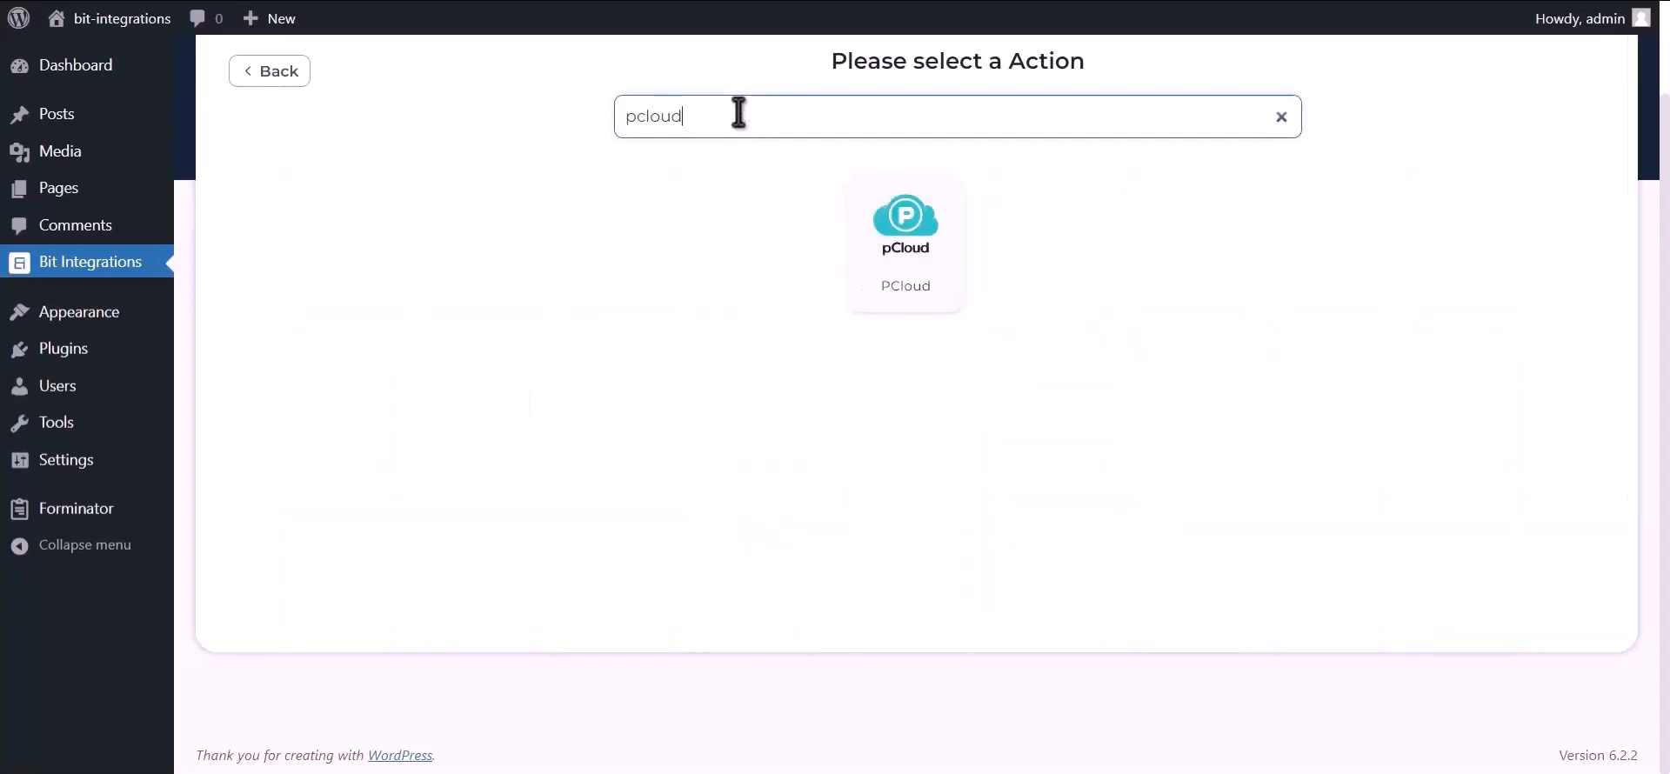
click(906, 257)
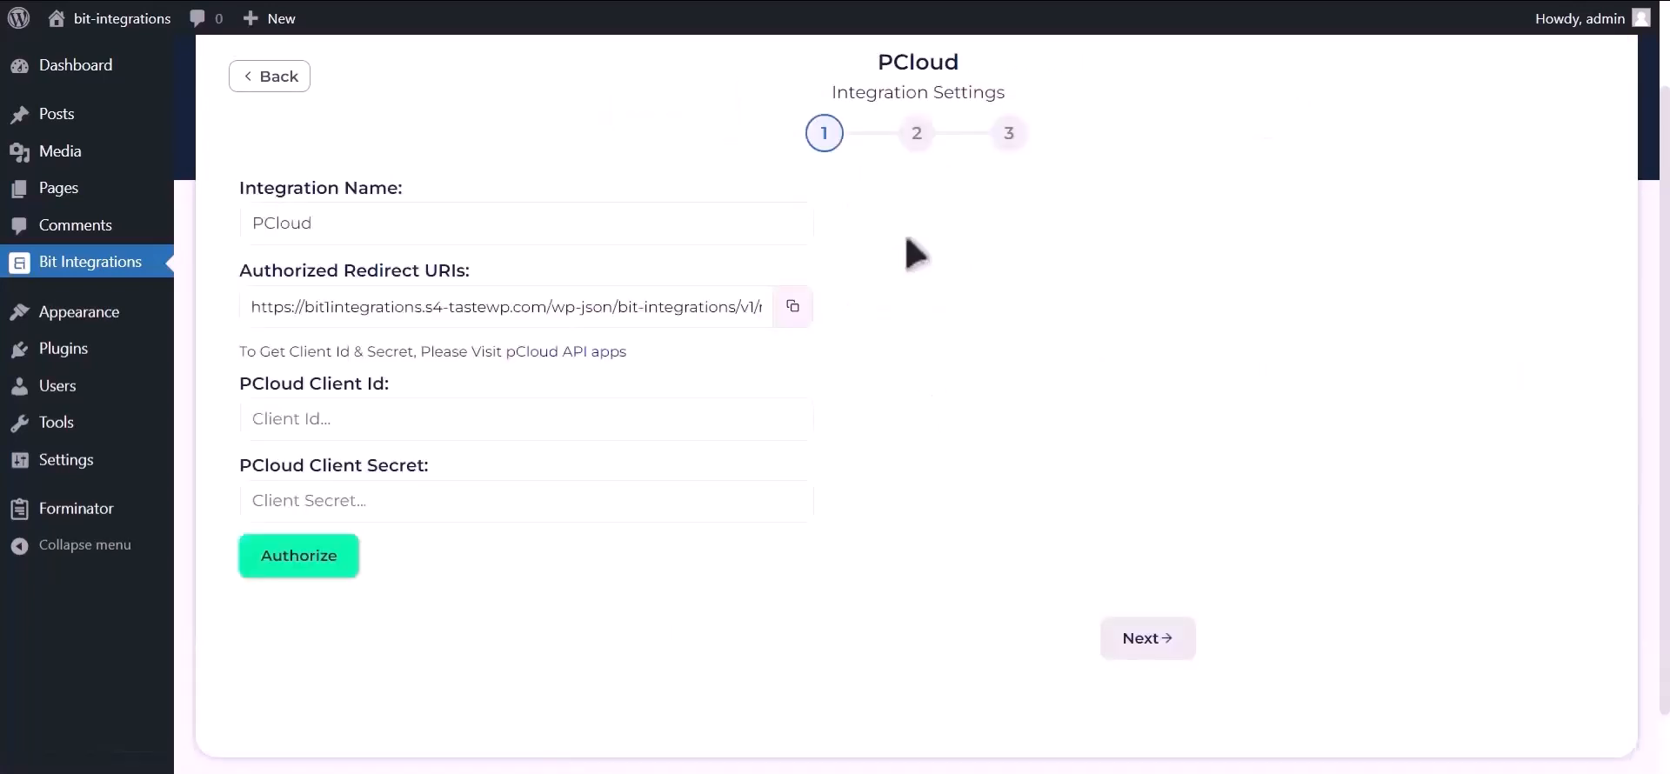
Open the pCloud API apps site and create an app named Bit Integration 12332 with access to all folders and write access.
drag(239, 353, 531, 366)
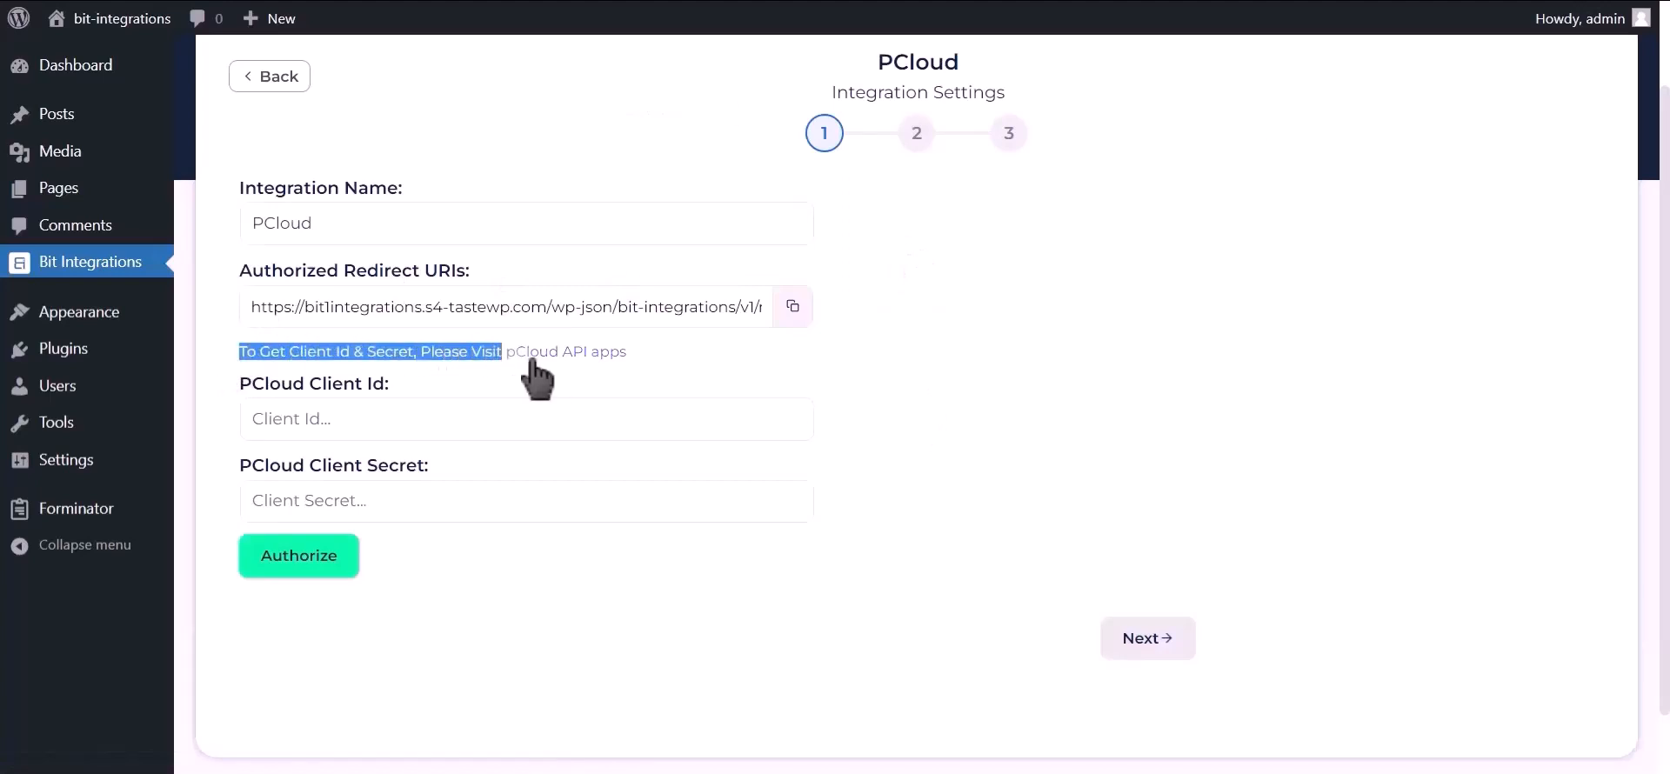
click(600, 352)
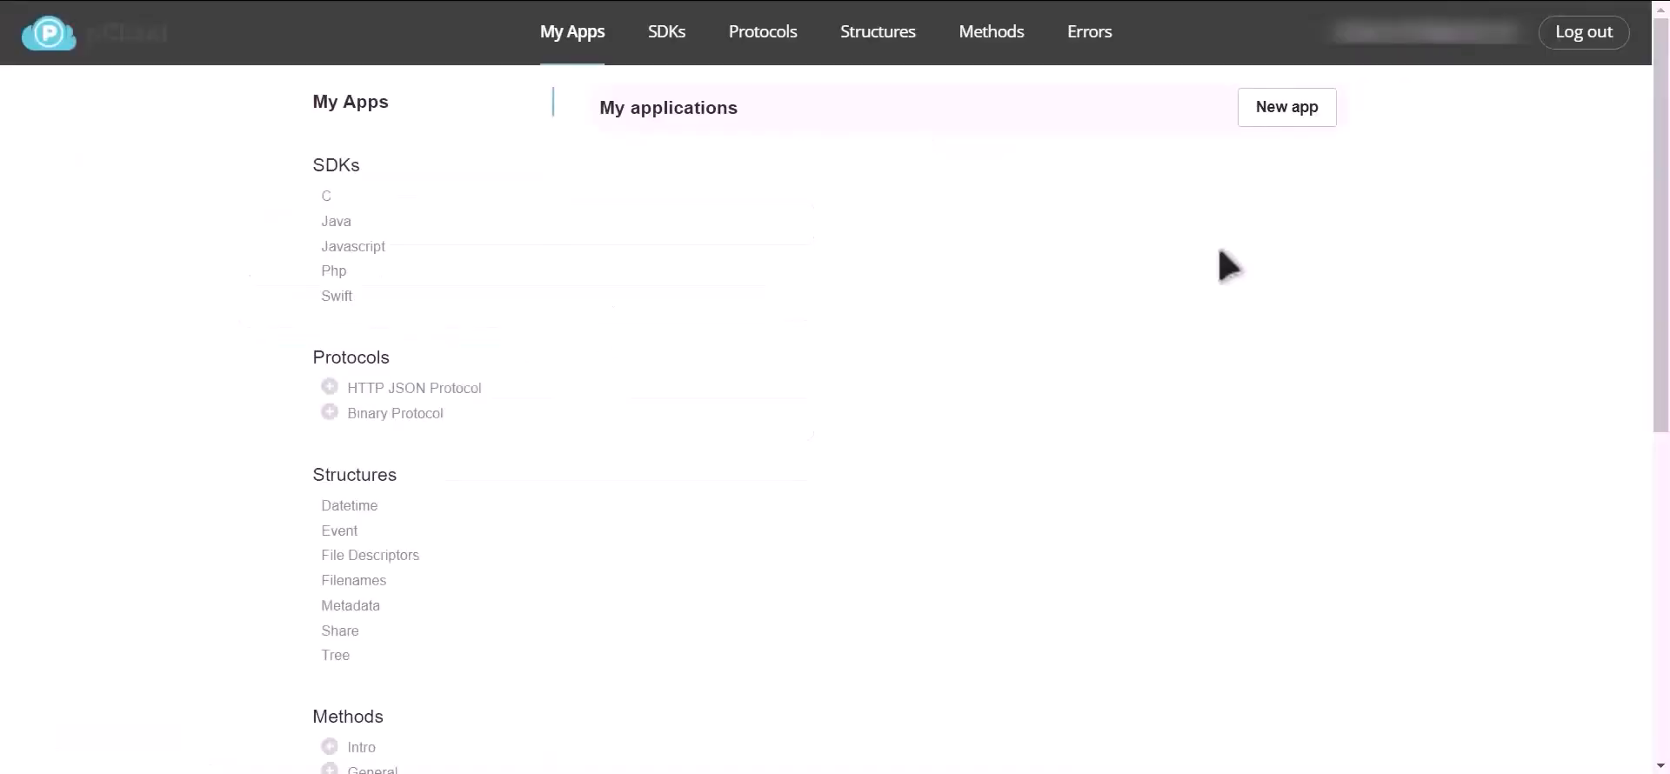
click(1304, 116)
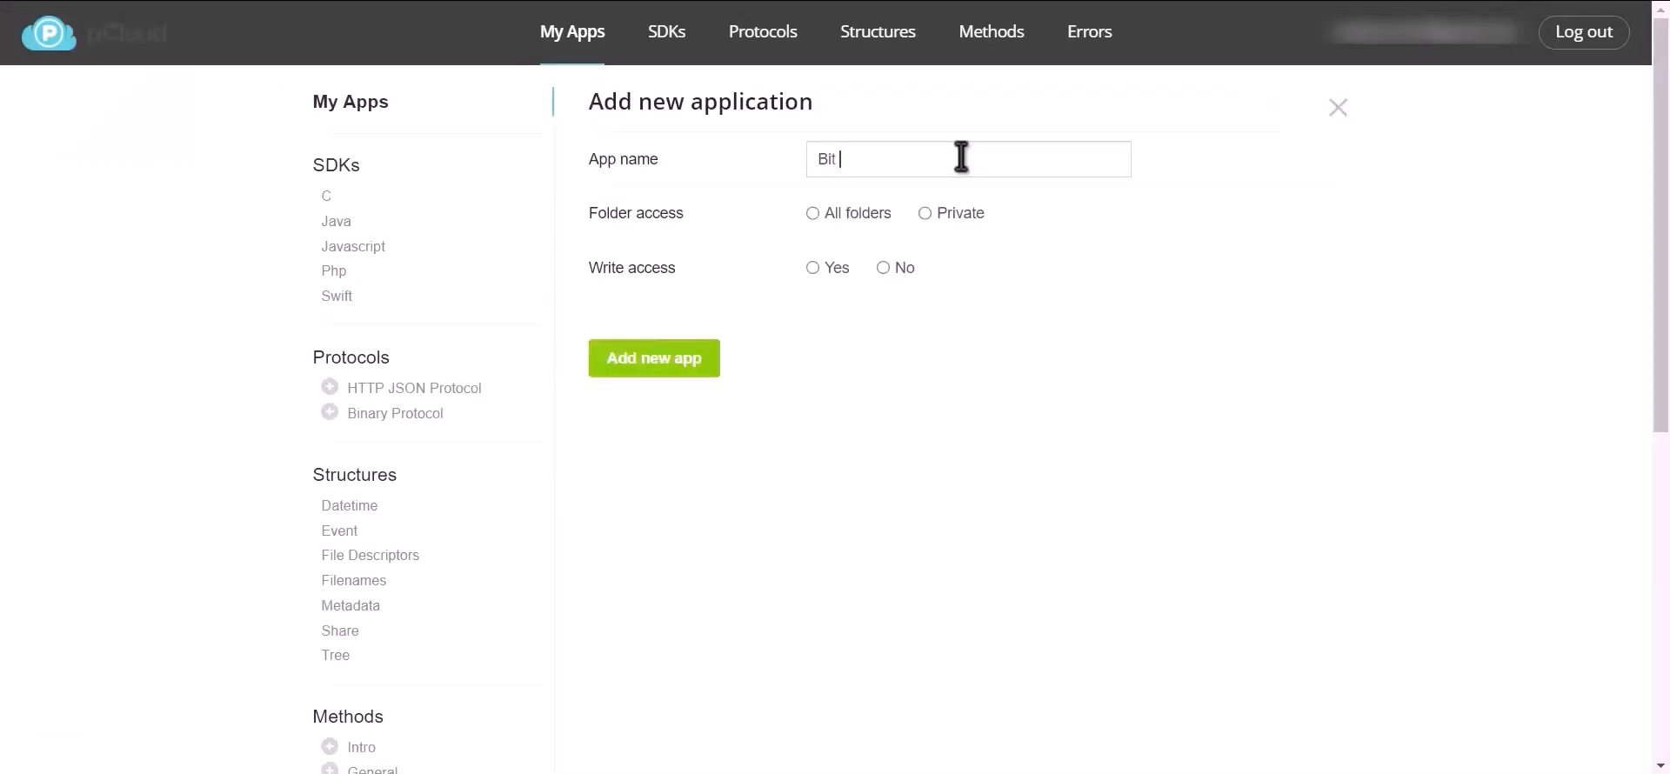
text(Bit Integration 12332)
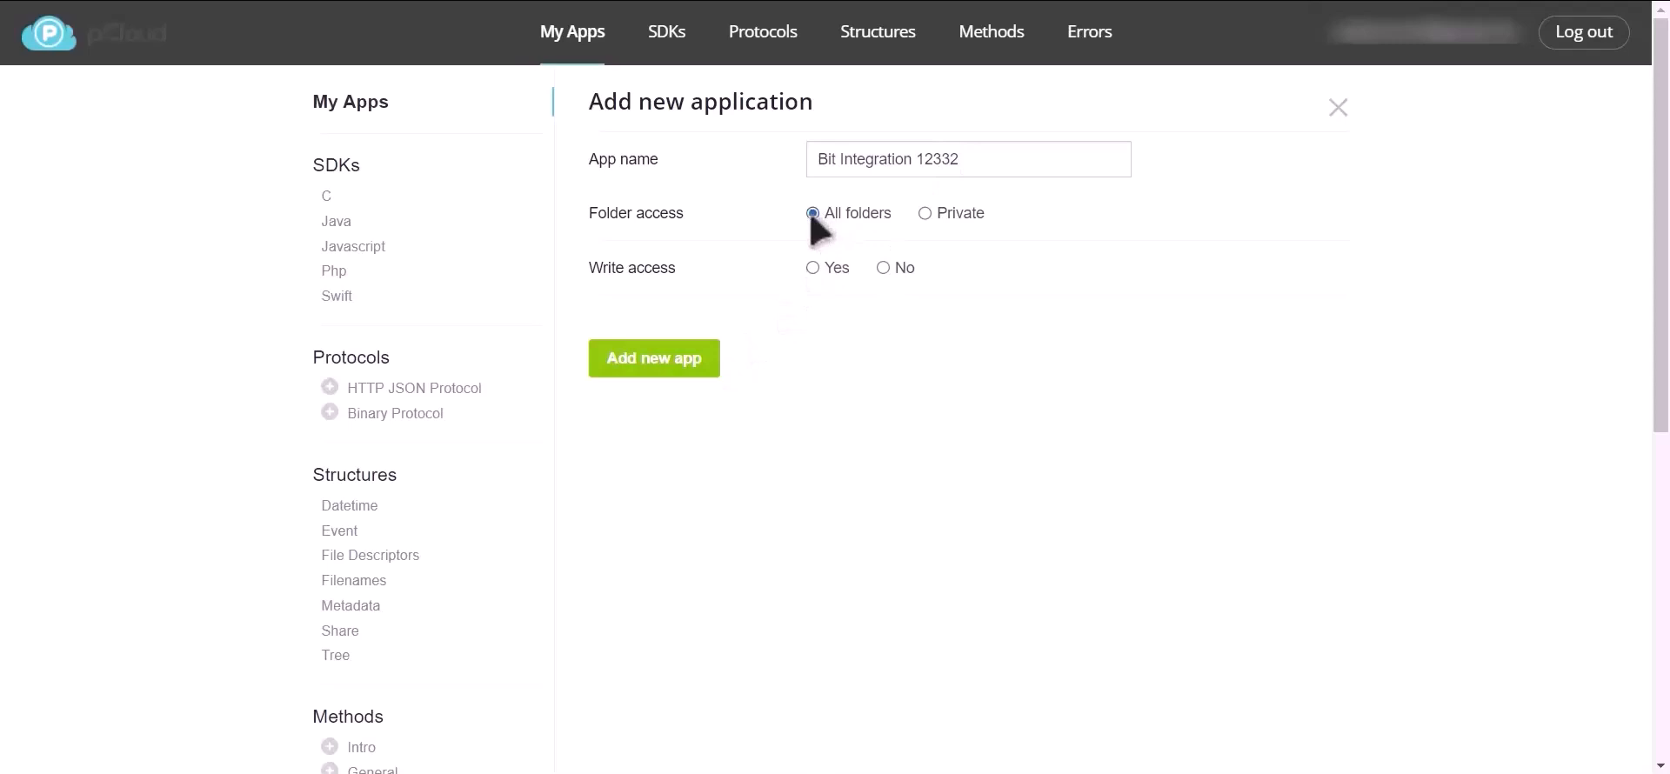
click(812, 268)
click(664, 366)
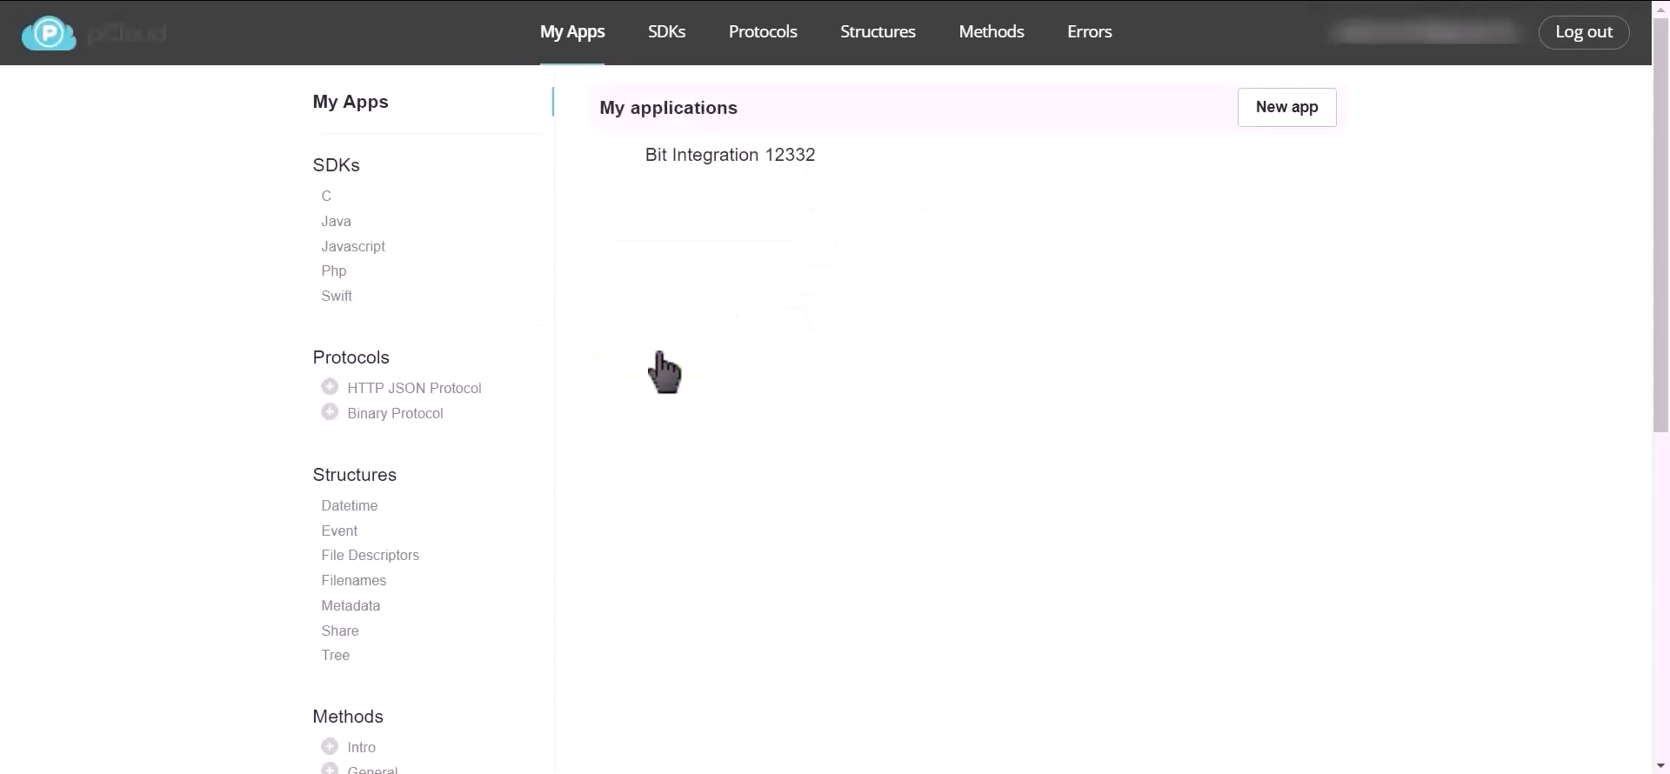
Open the Bit Integration 12332 app and copy its client ID into the PCloud Client Id field in Bit Integrations.
click(715, 157)
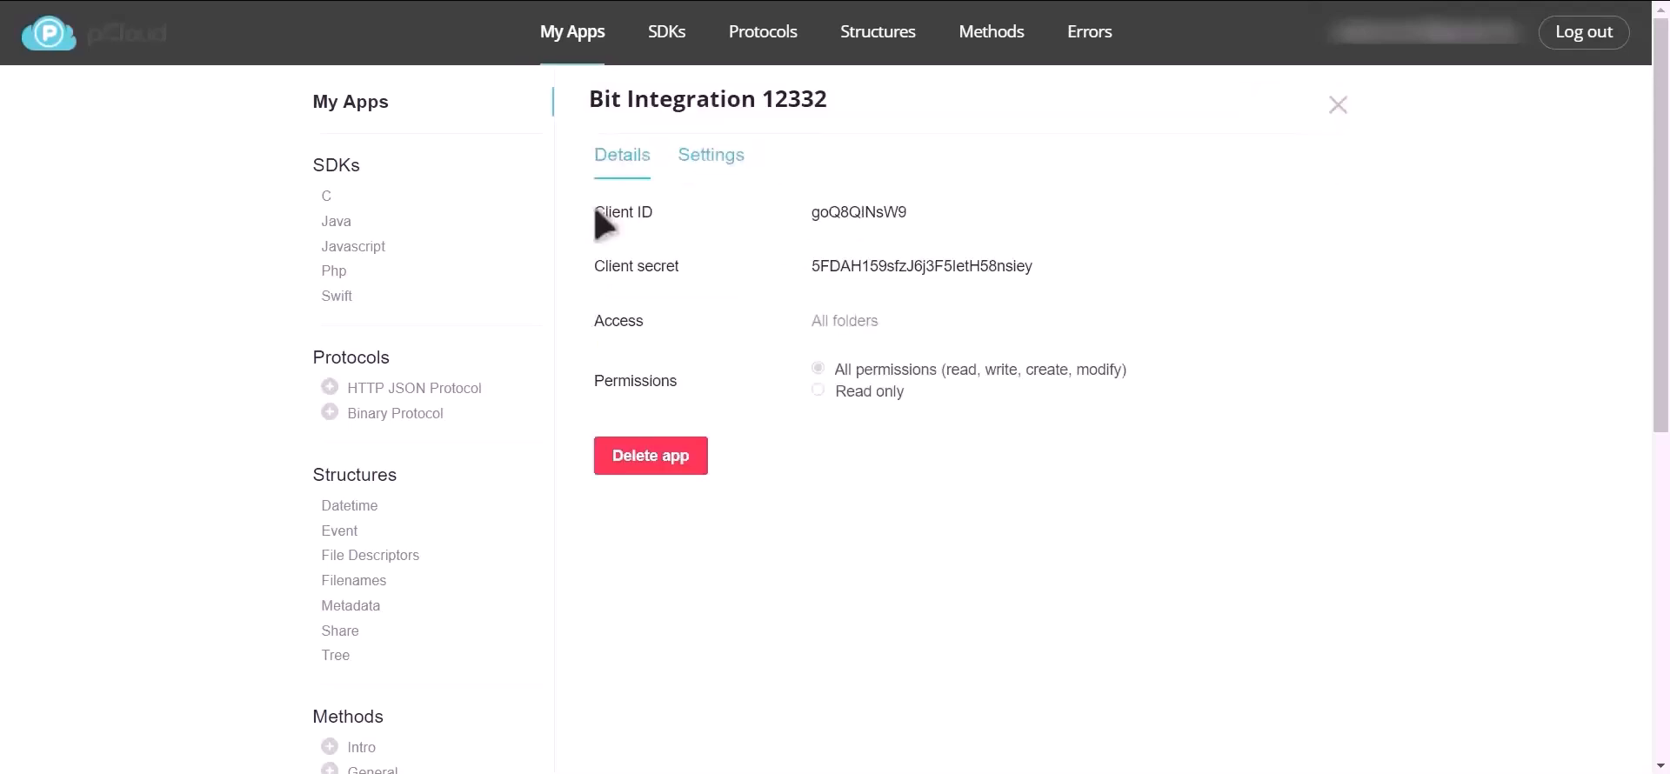
drag(595, 212, 663, 217)
double_click(869, 214)
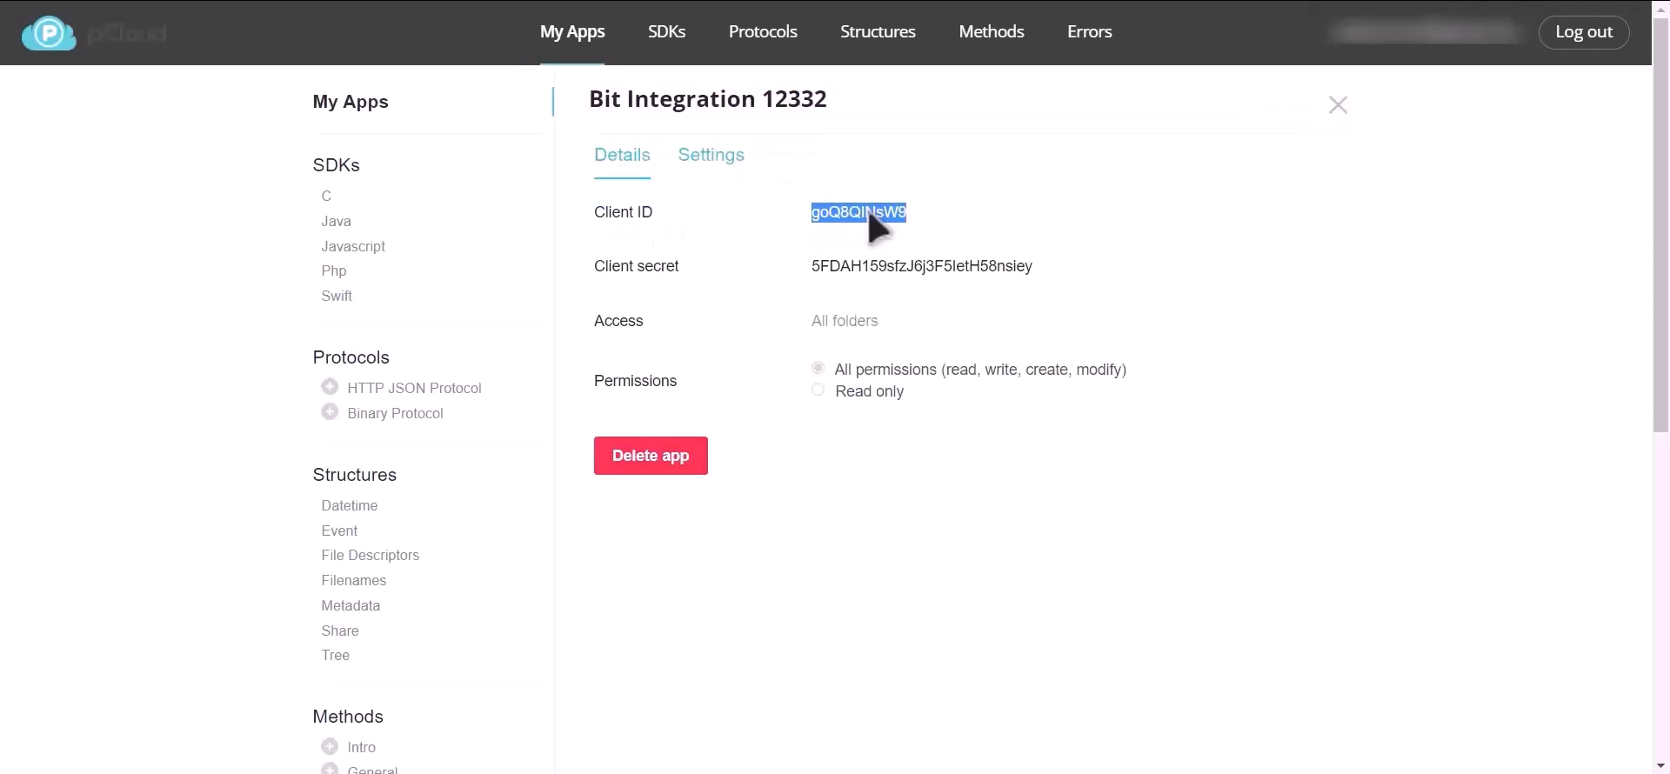
key(alt+Tab)
click(472, 413)
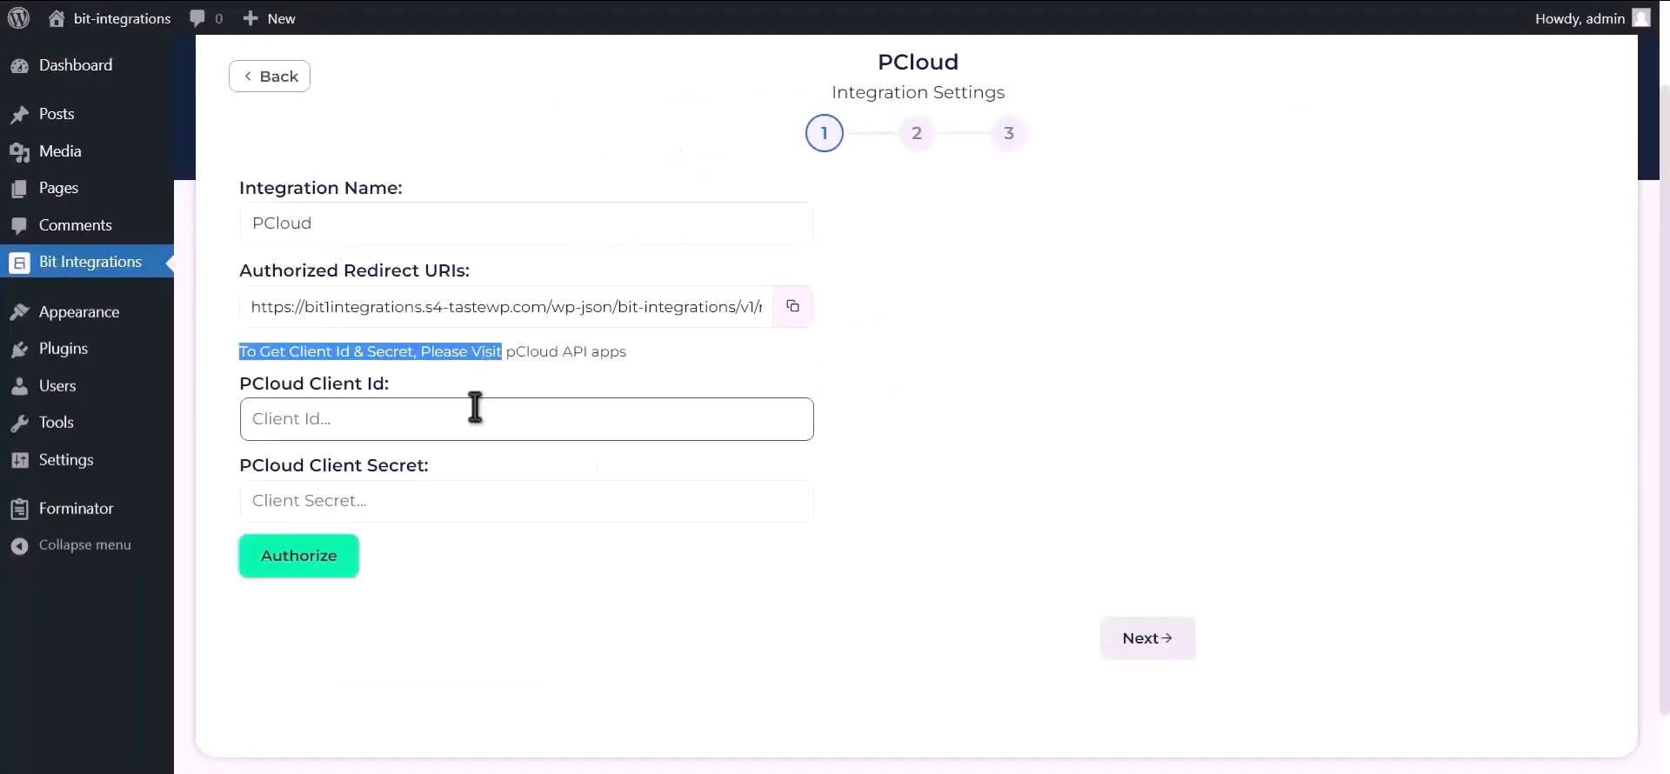
key(ctrl+v)
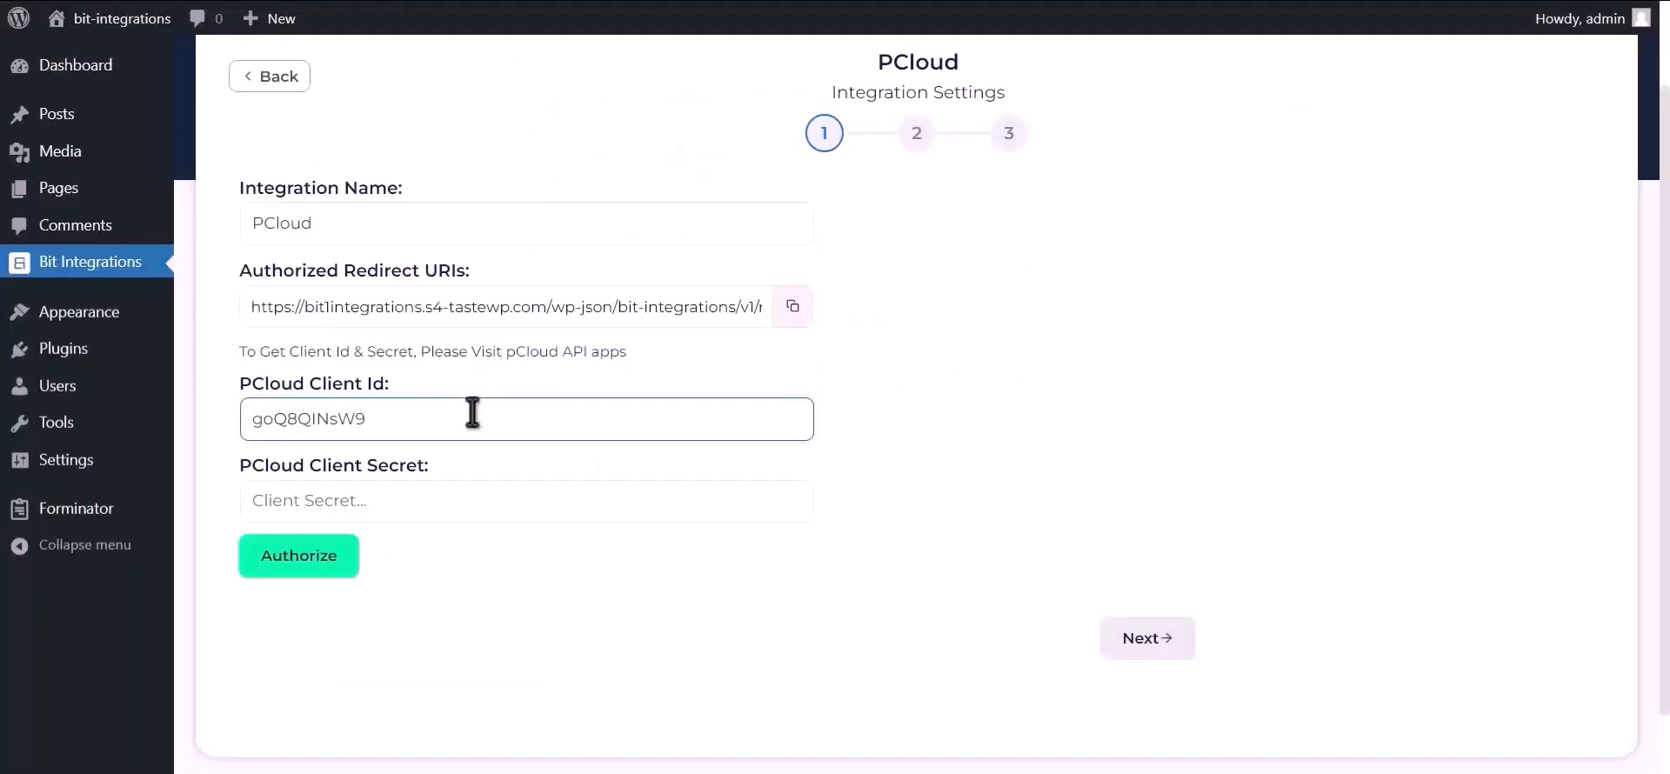
Copy the client secret of the Bit Integration 12332 app into the PCloud Client Secret field in Bit Integrations.
key(alt+Tab)
double_click(853, 266)
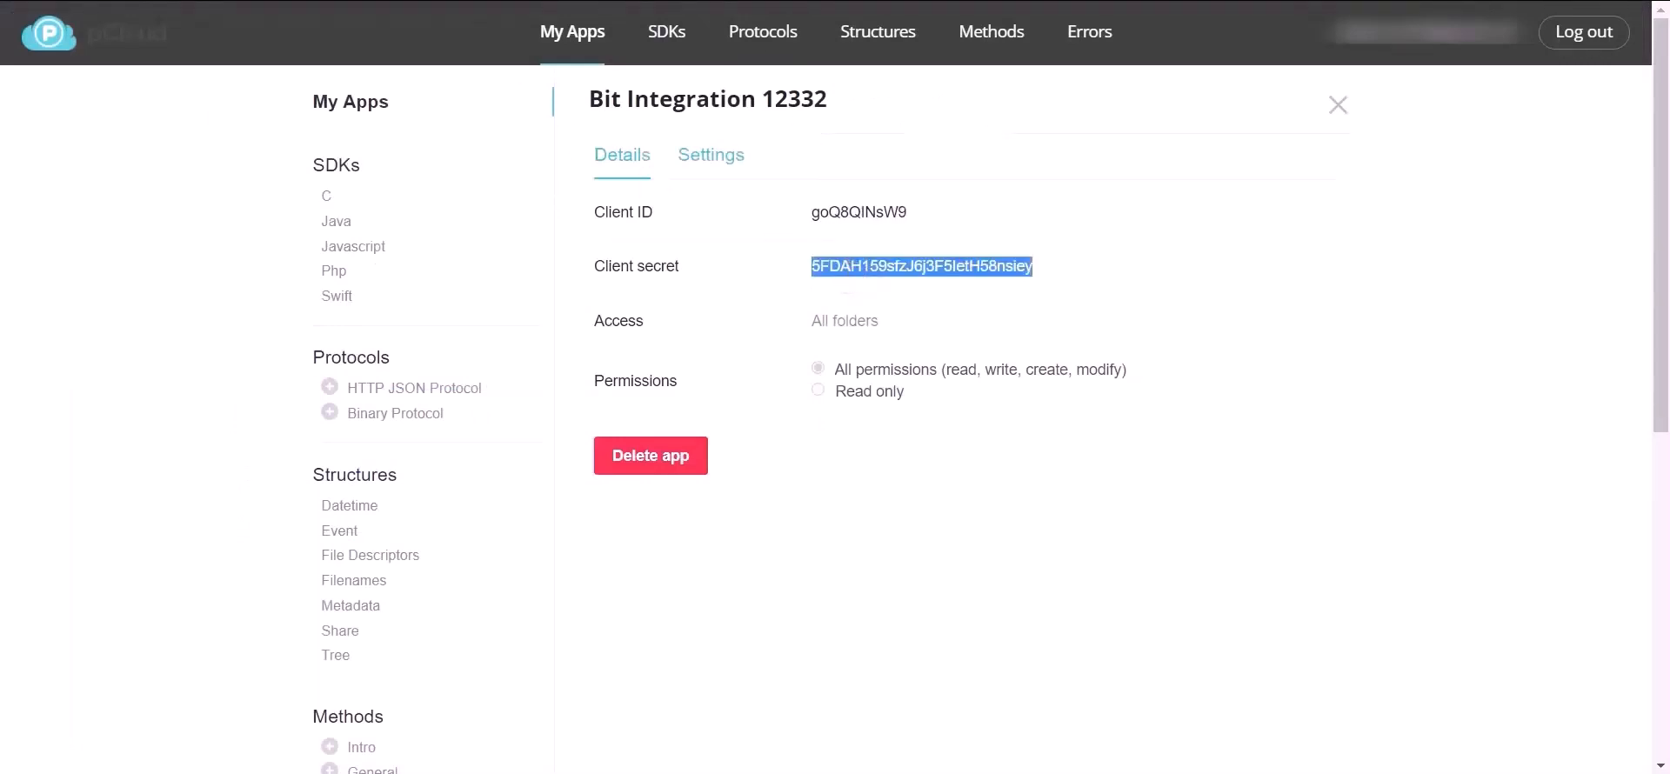
key(alt+Tab)
click(400, 503)
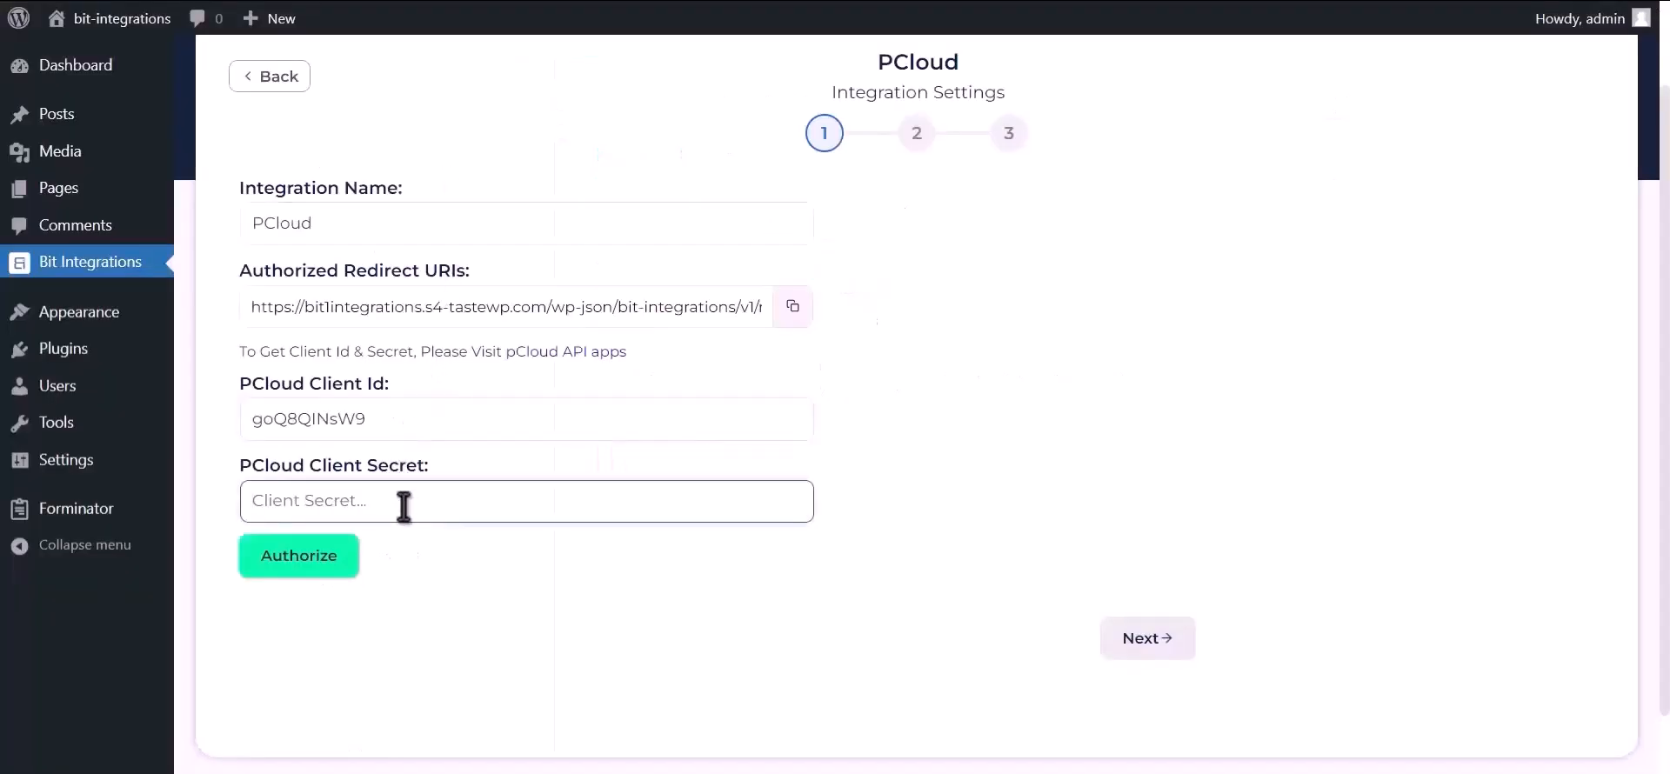
key(ctrl+v)
click(929, 426)
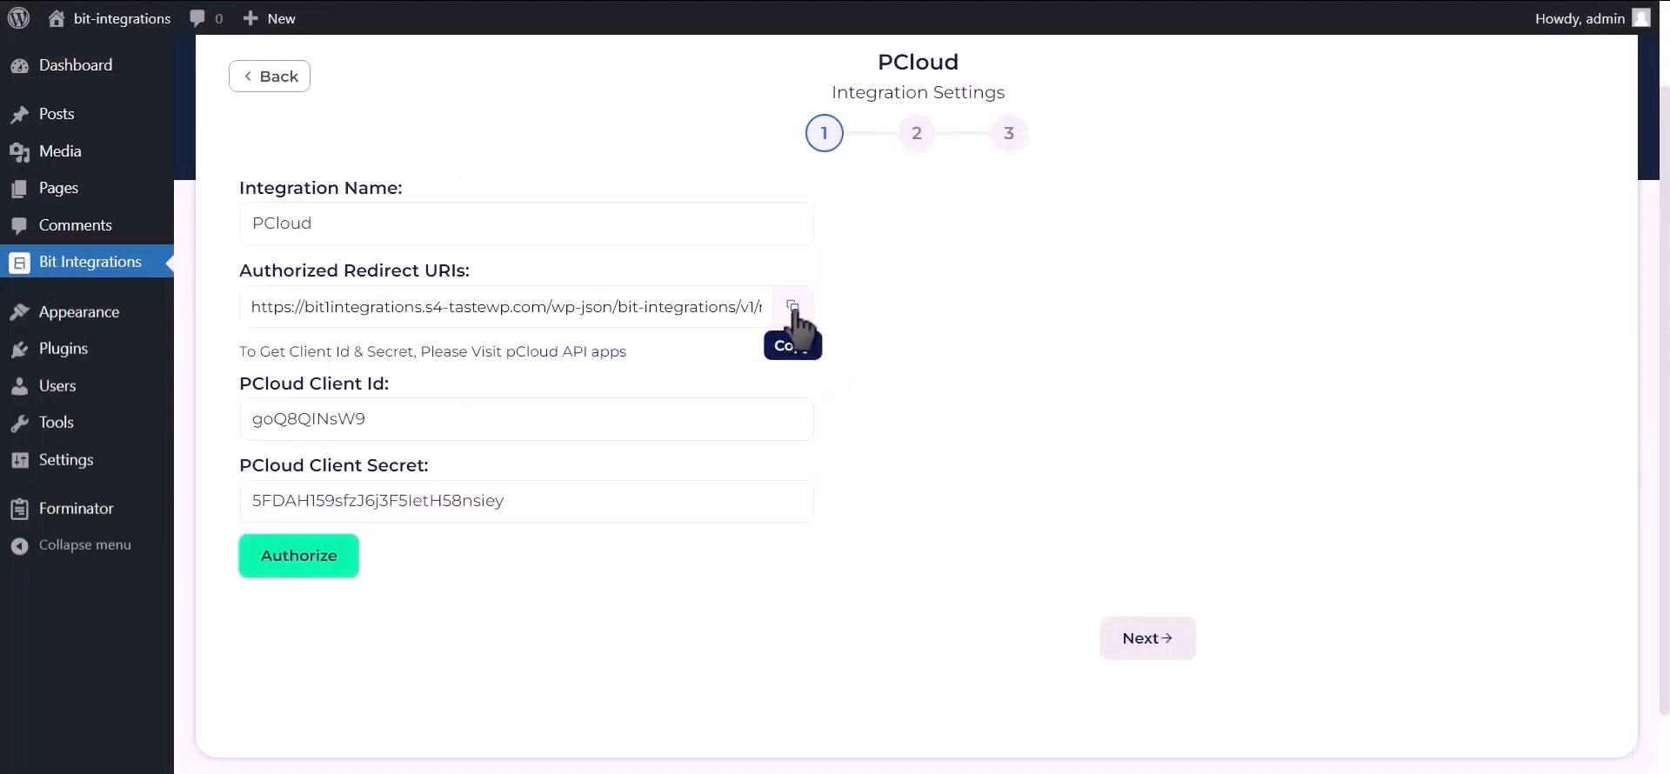
Copy the authorized redirect URI from Bit Integrations into the pCloud app's Redirect URIs setting and save the changes.
click(793, 310)
click(722, 2)
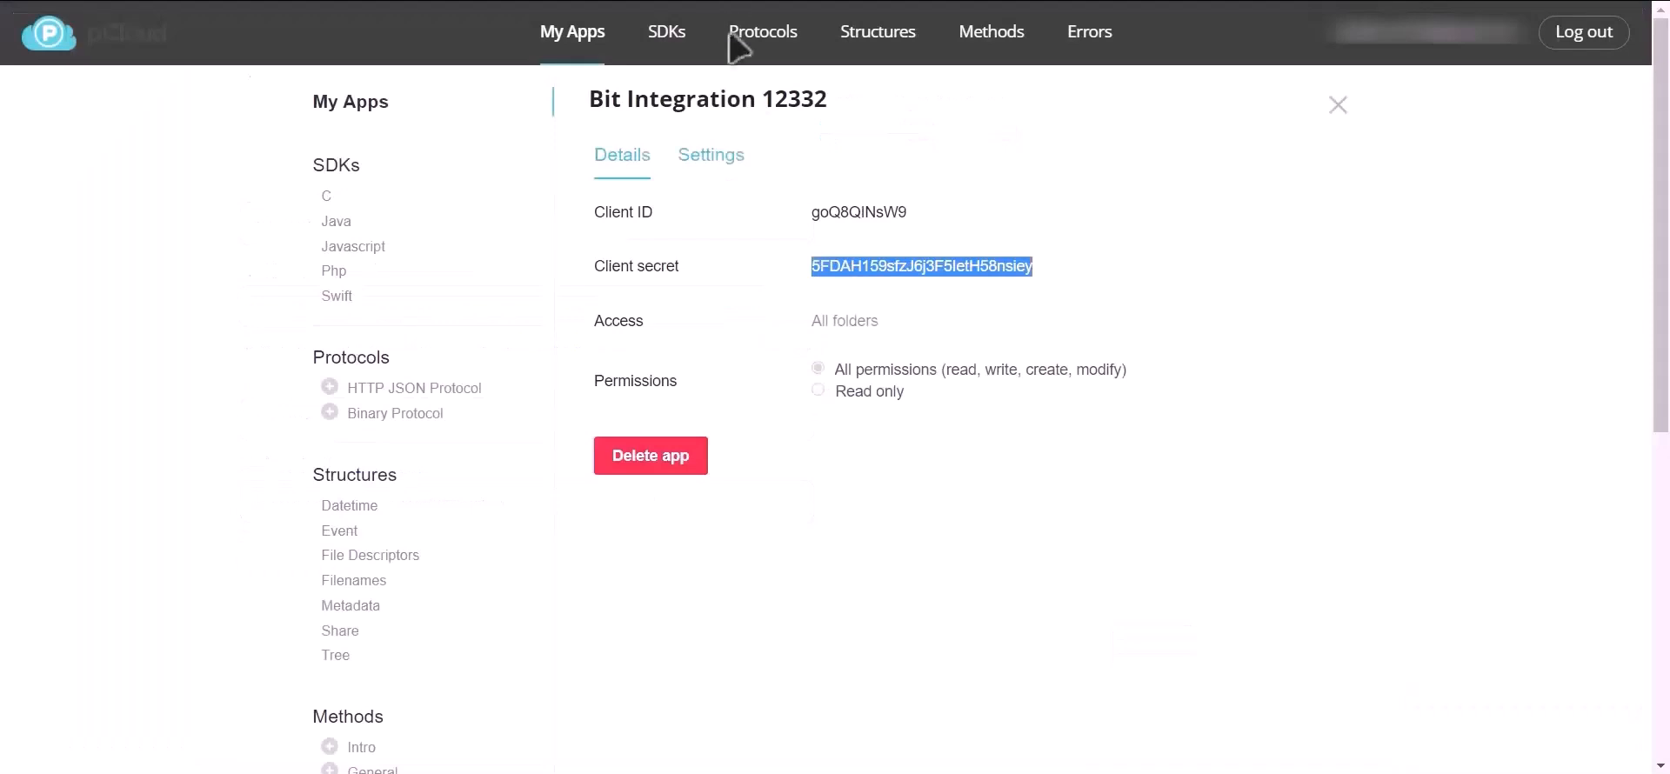
click(709, 161)
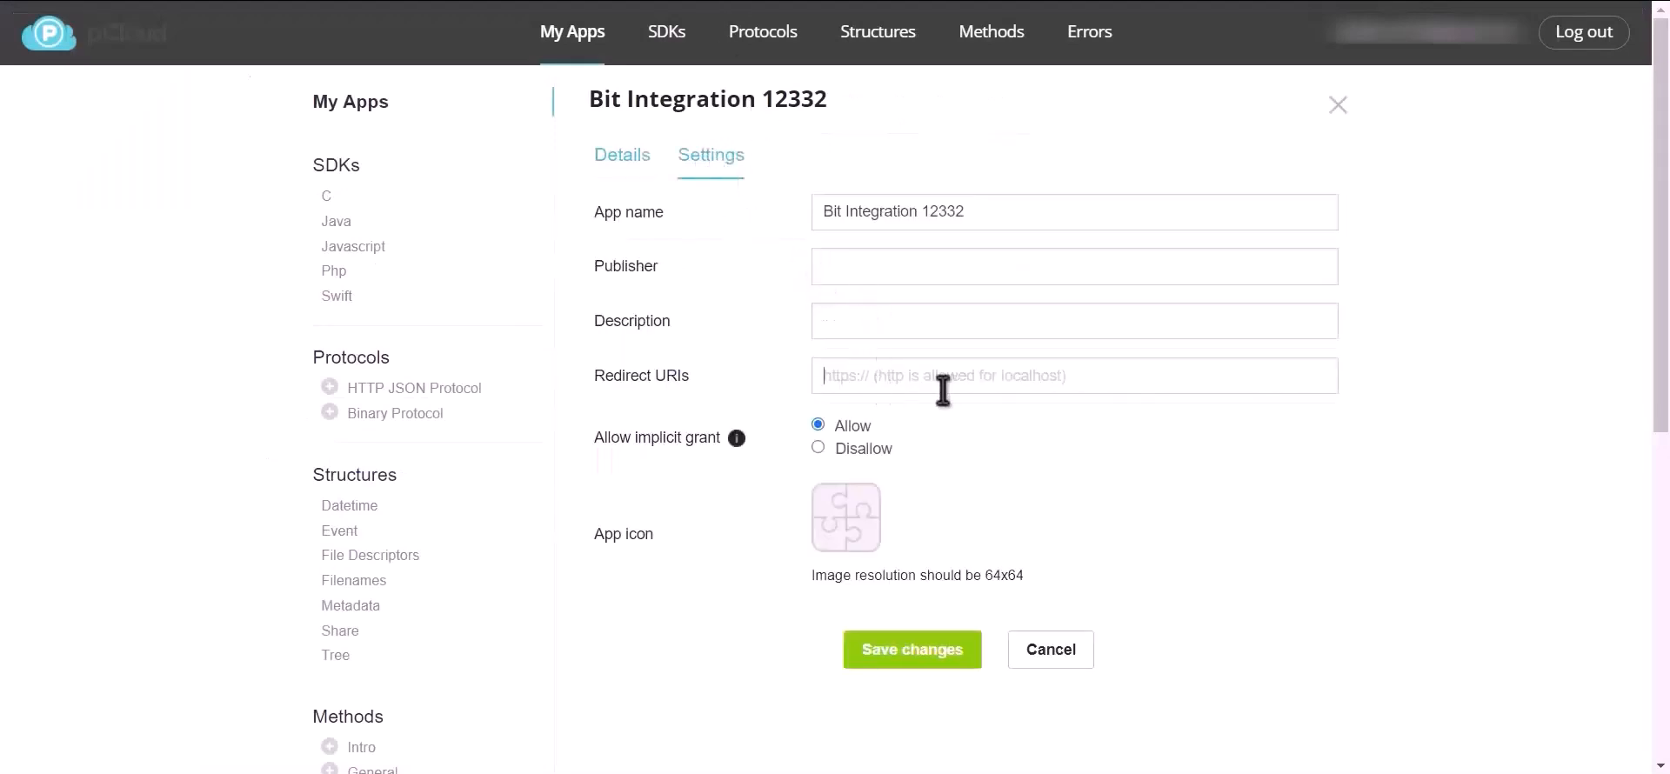
key(ctrl+v)
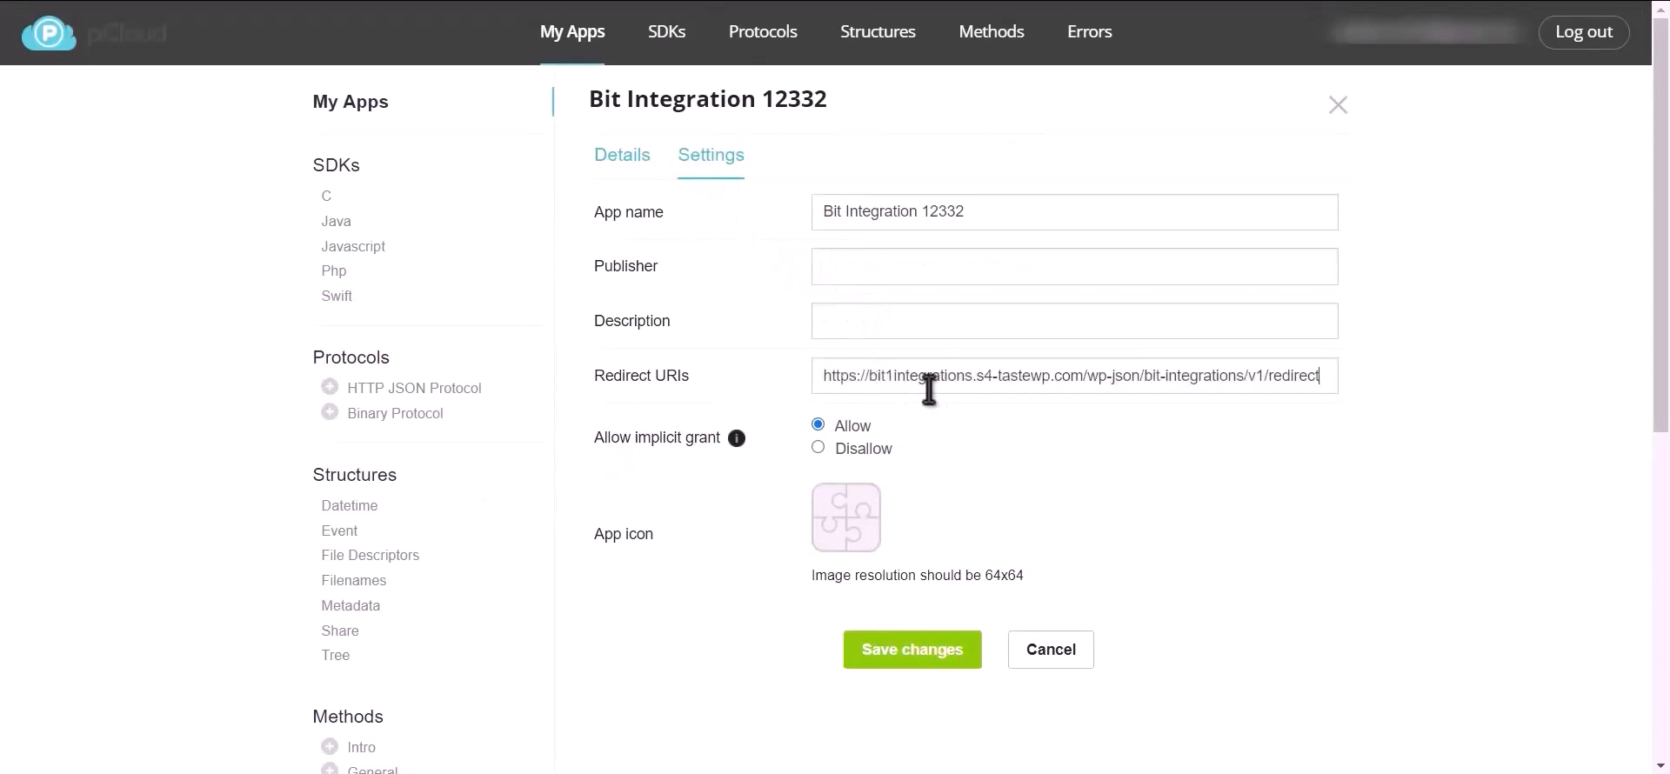
click(909, 656)
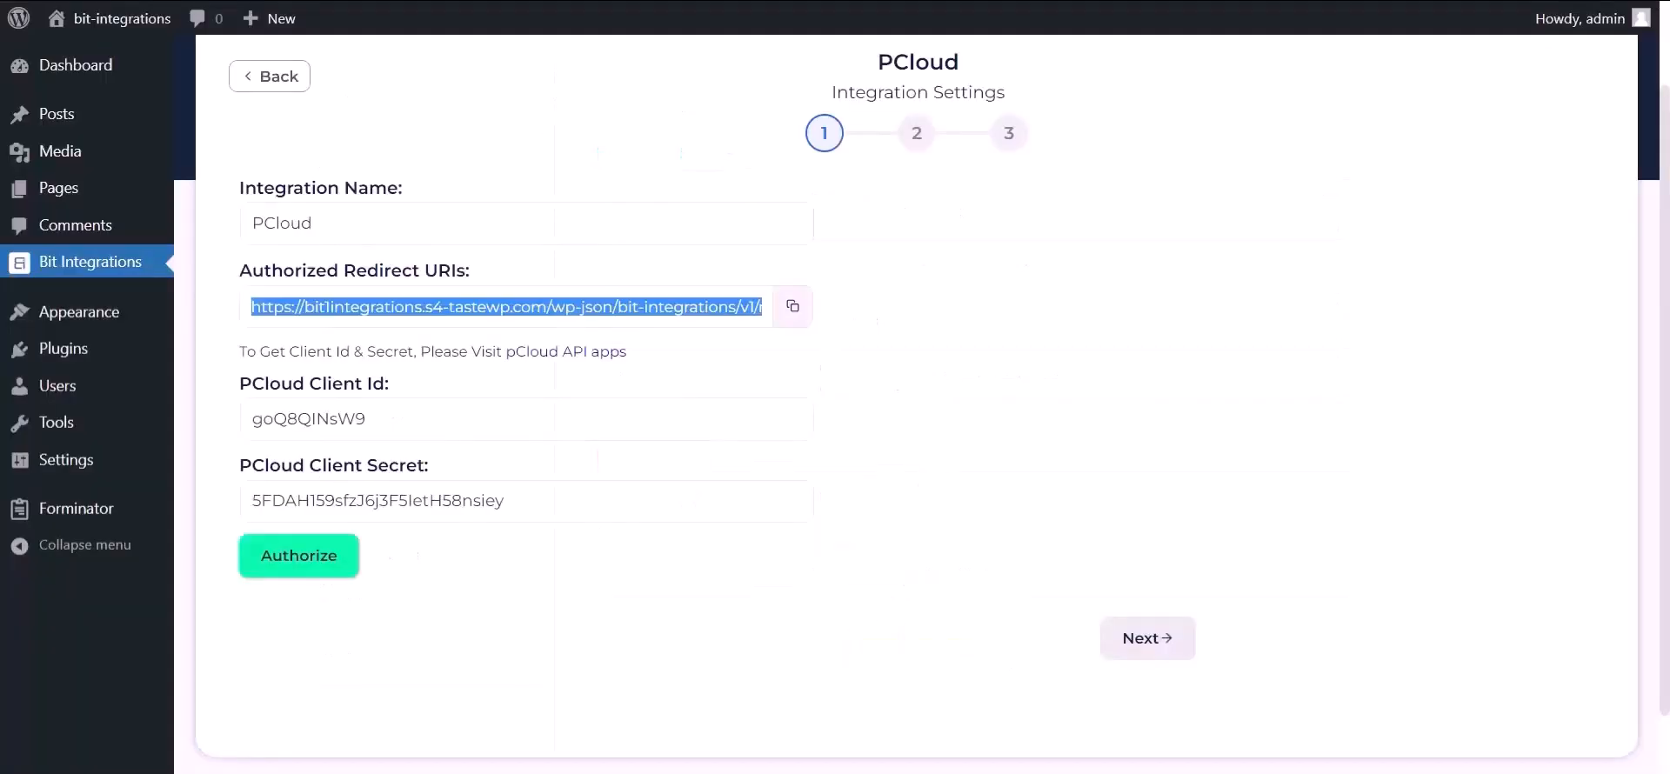
Authorize the PCloud connection by signing in with Google and allowing access, and proceed to the field mapping.
click(323, 574)
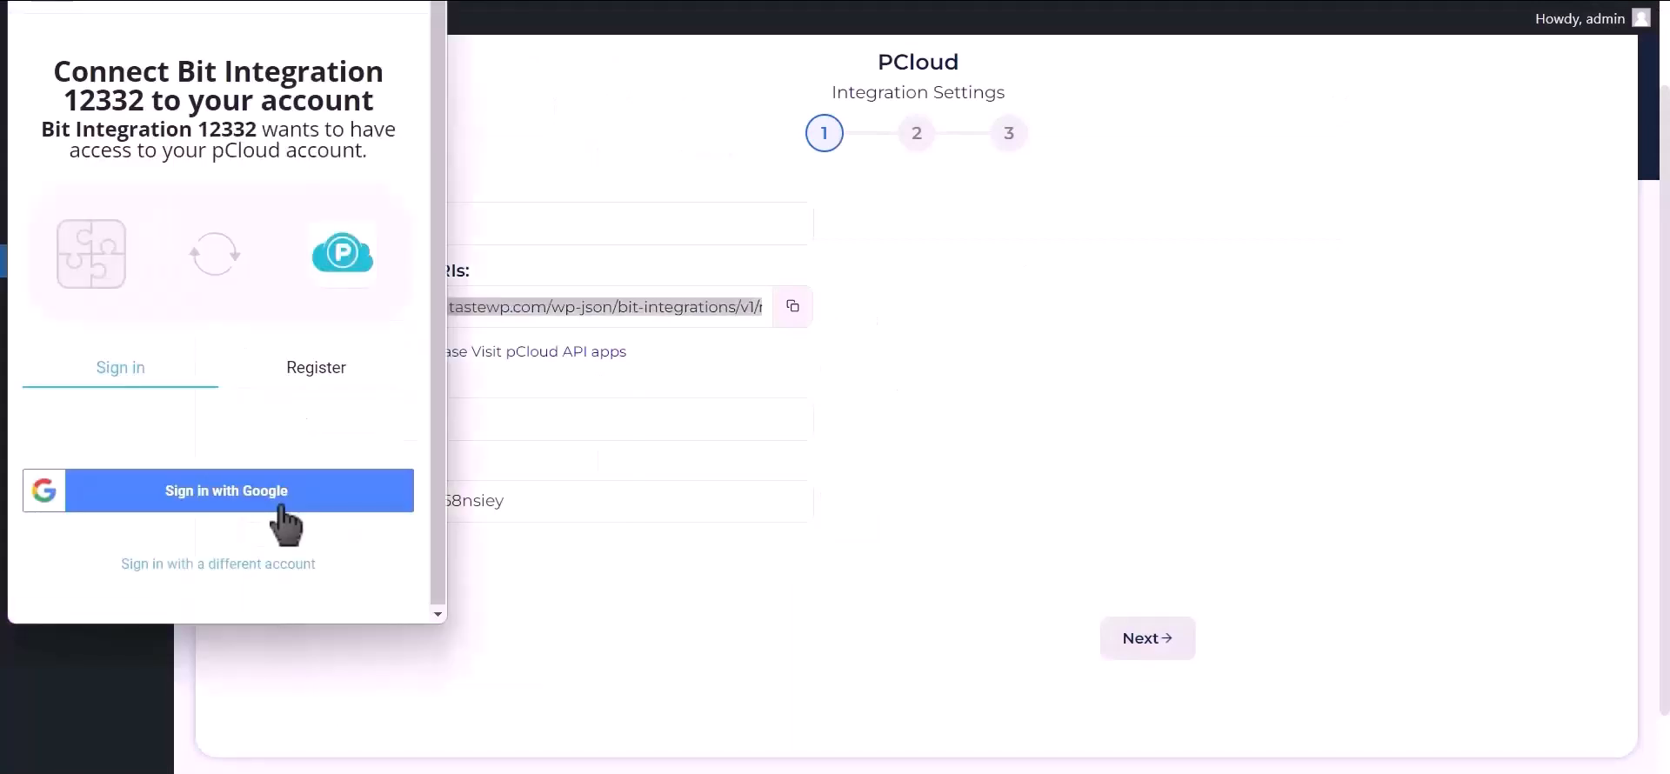
click(280, 508)
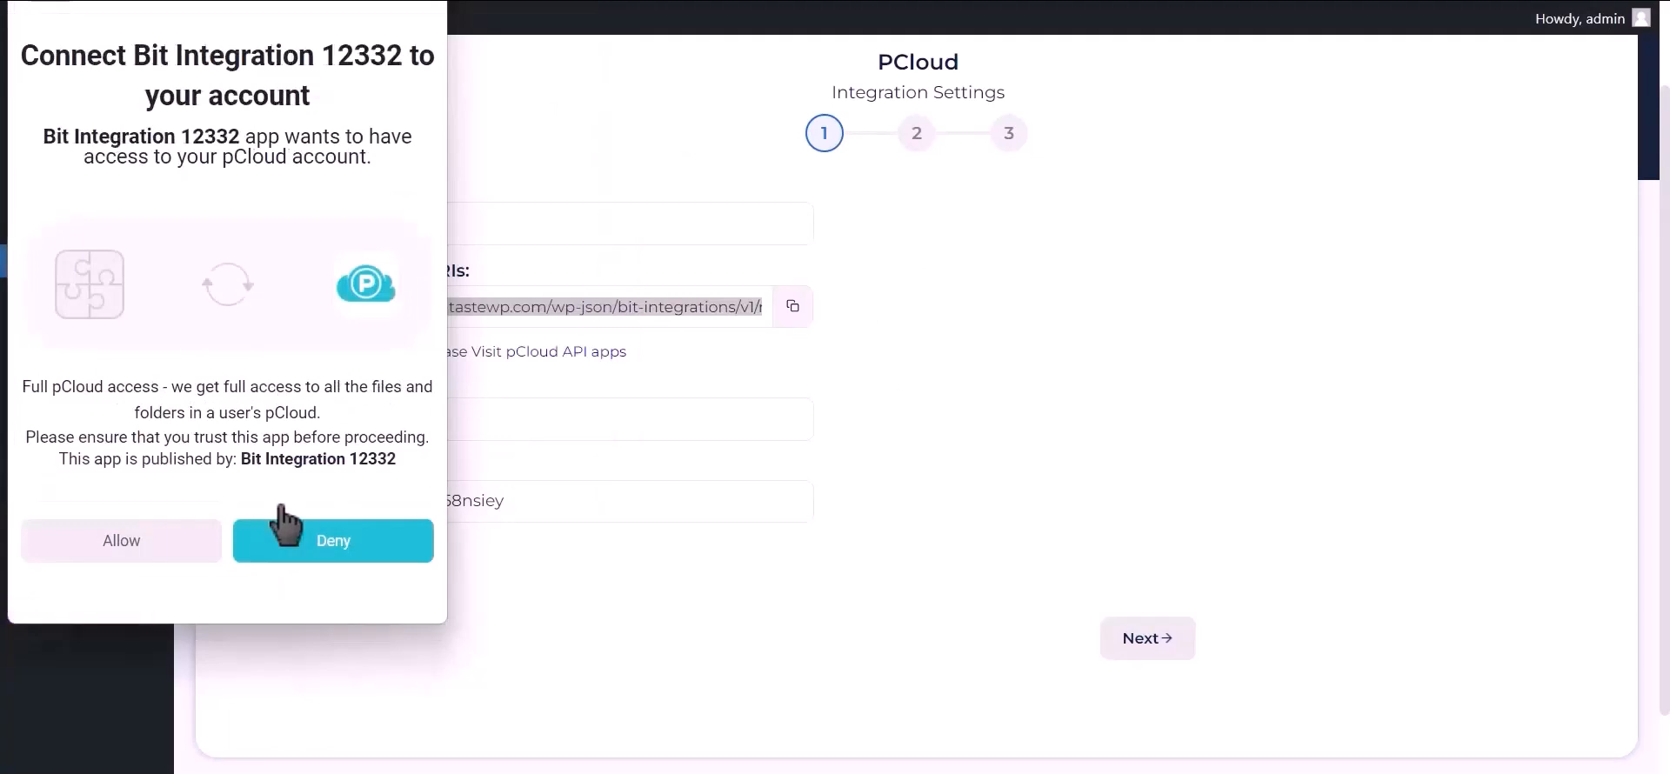
click(130, 547)
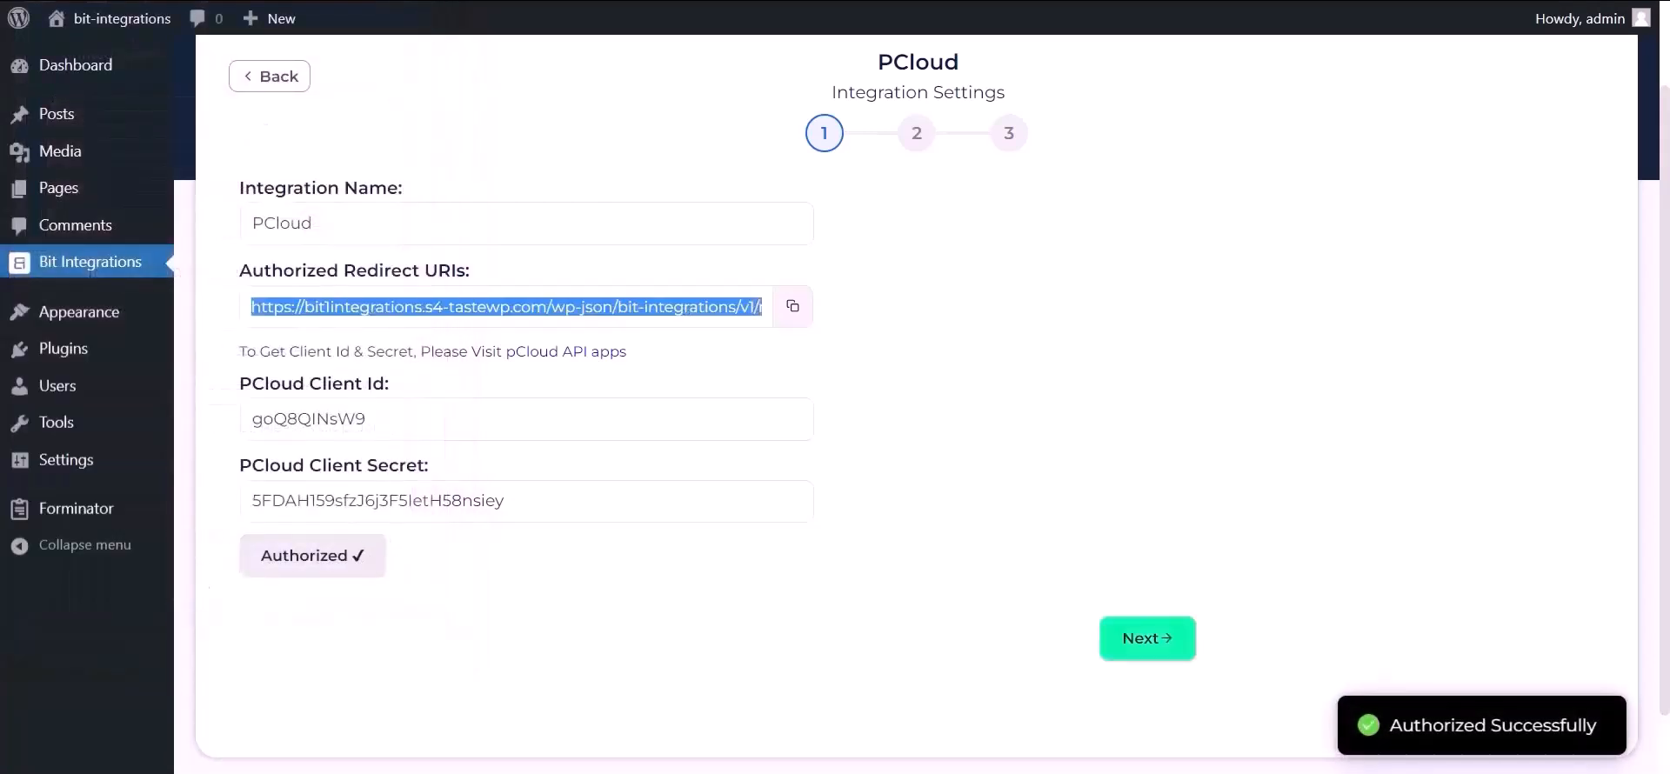
drag(1395, 726, 1609, 744)
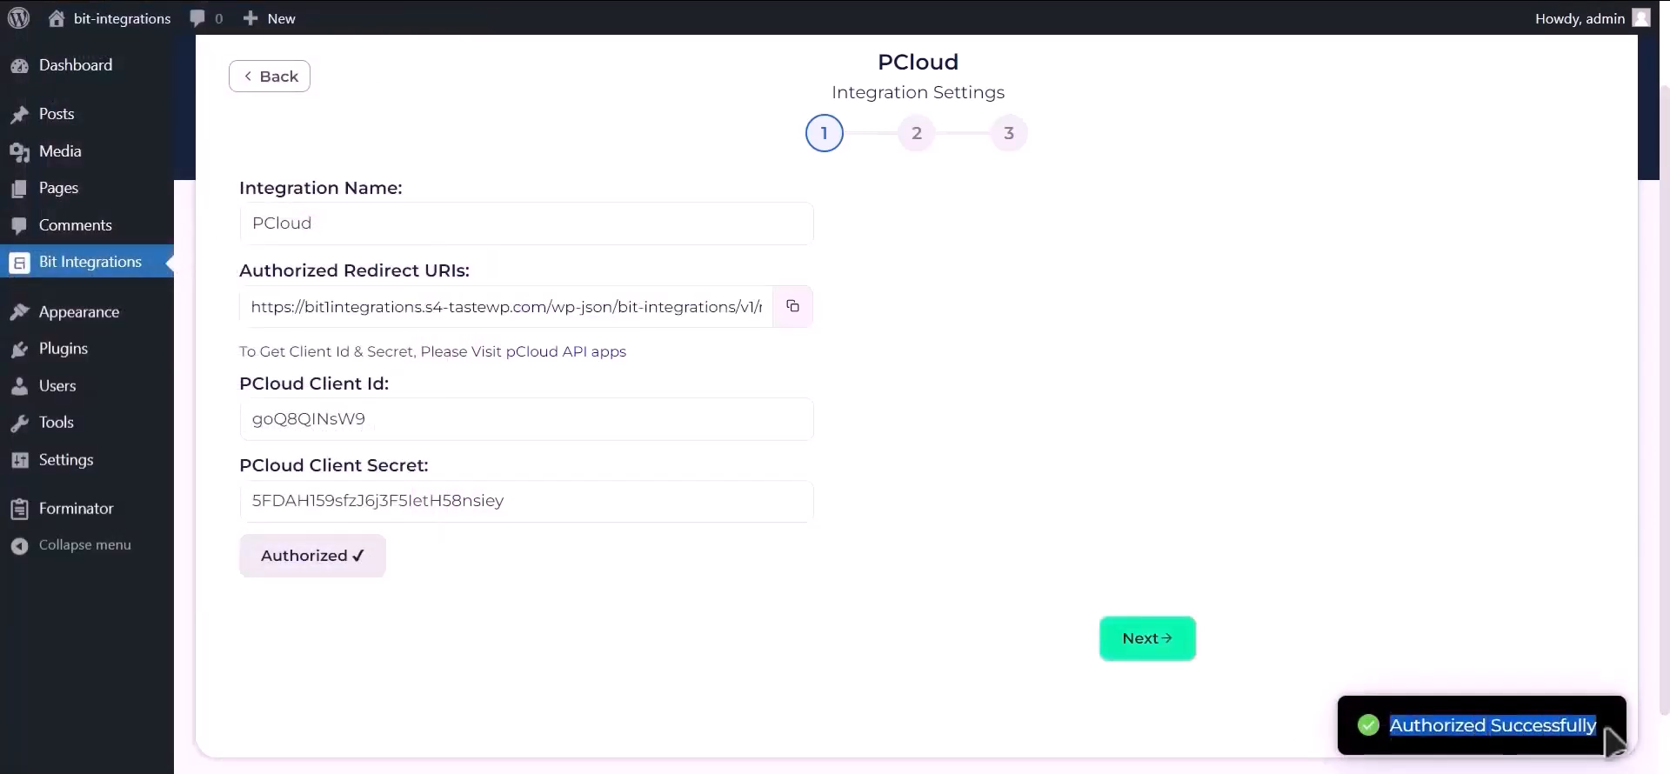
click(1142, 643)
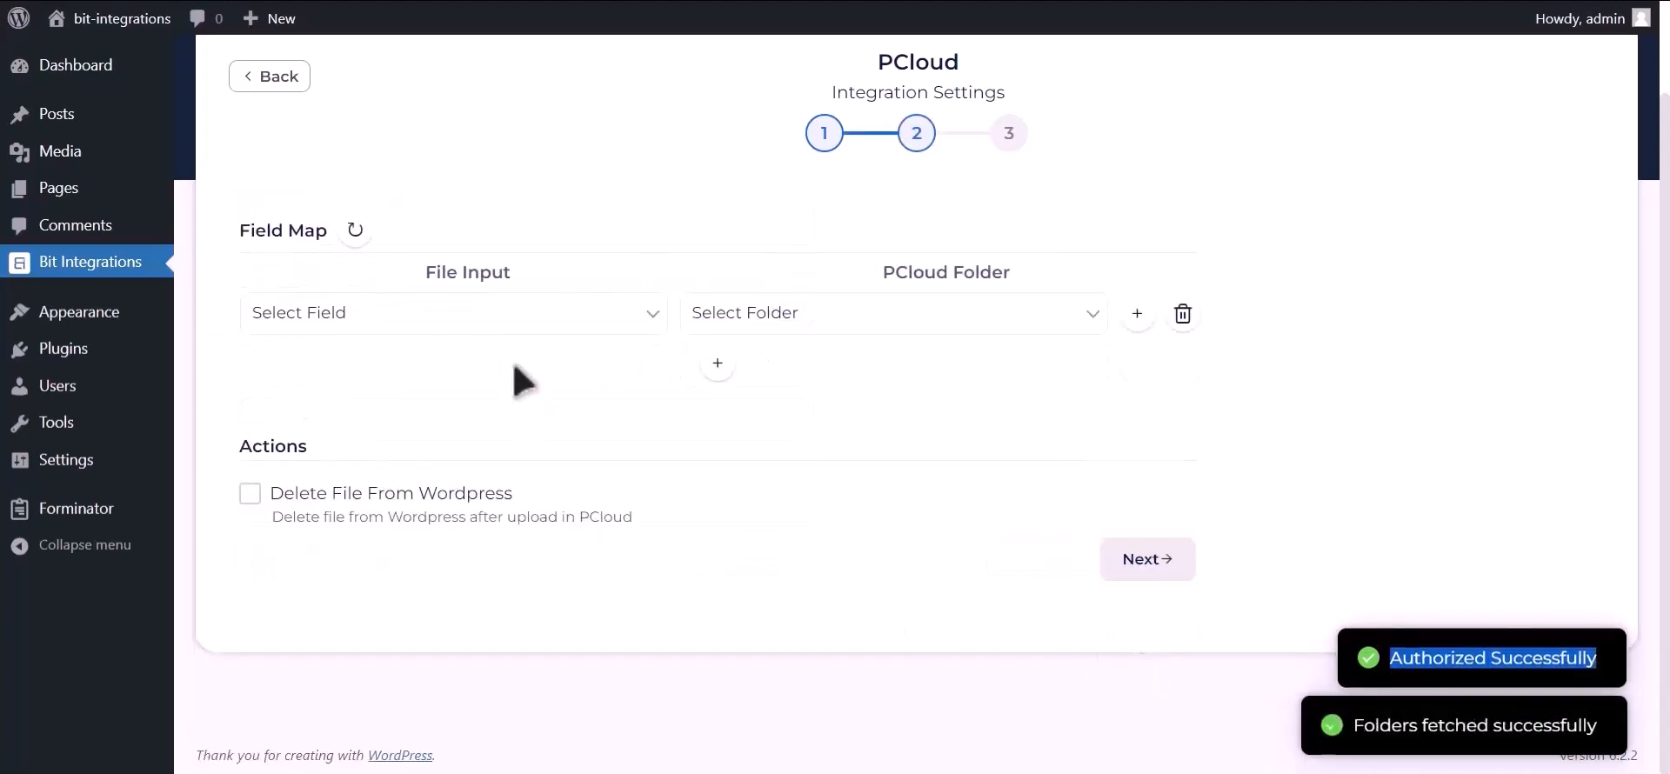
Map the Upload file-1 form field to the Bit Integrations folder in PCloud.
click(476, 324)
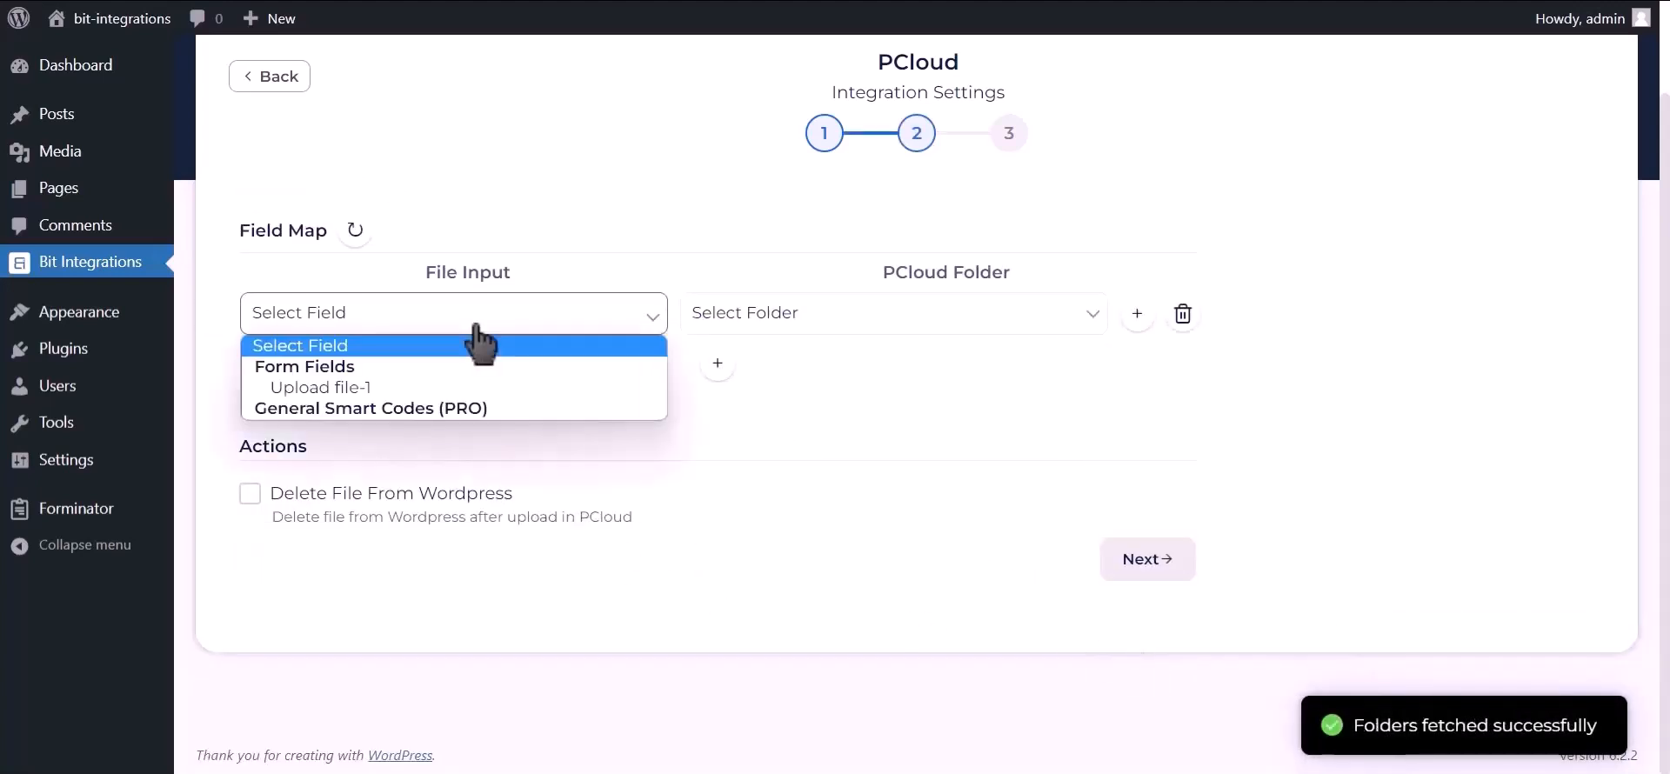
click(399, 389)
click(814, 328)
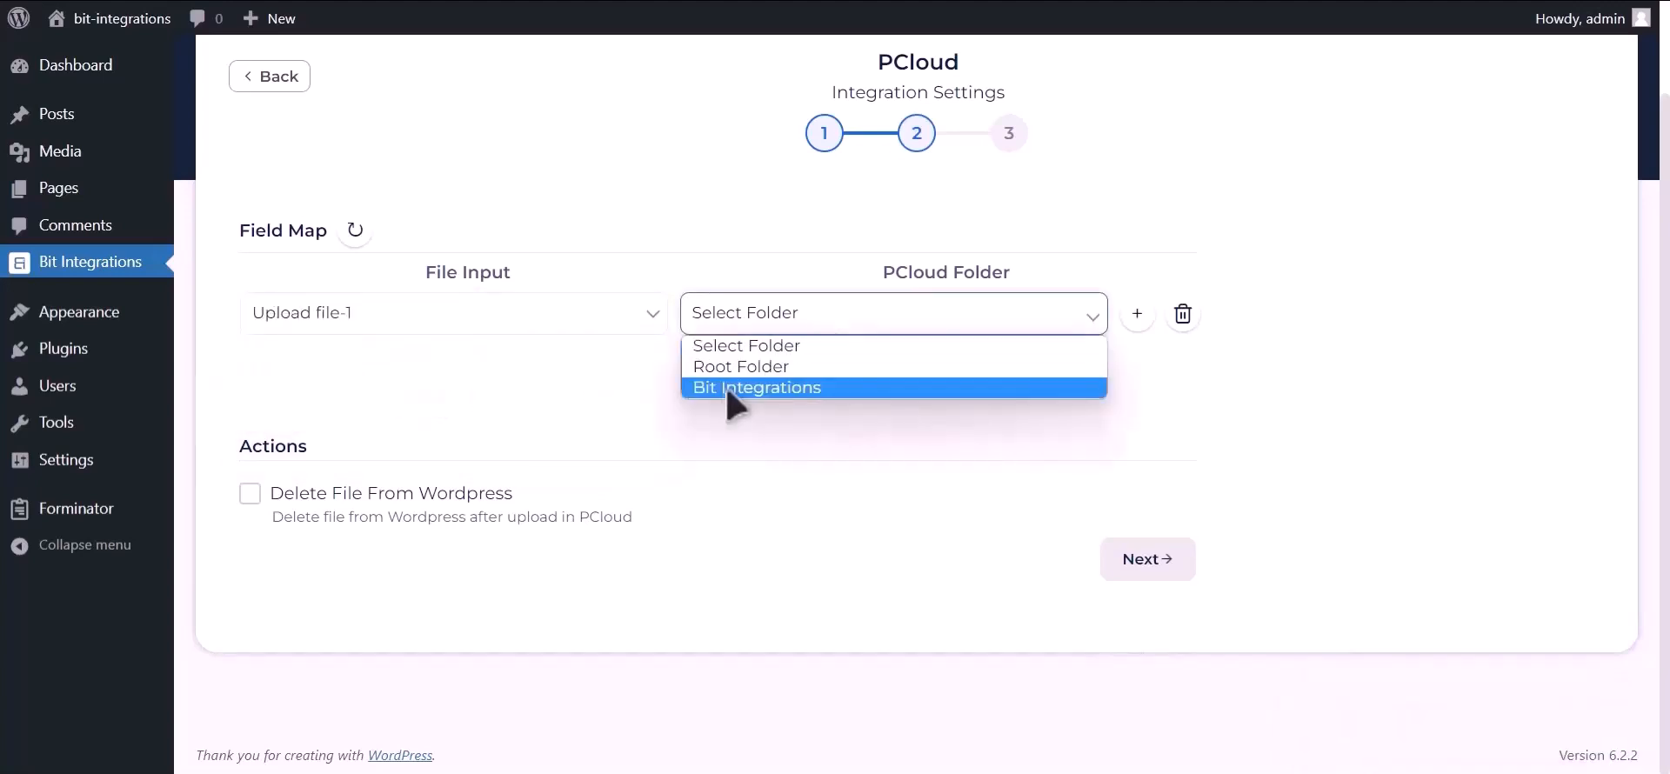
click(870, 388)
Toggle the Delete File From Wordpress option on and back off, and finish and save the integration.
click(251, 495)
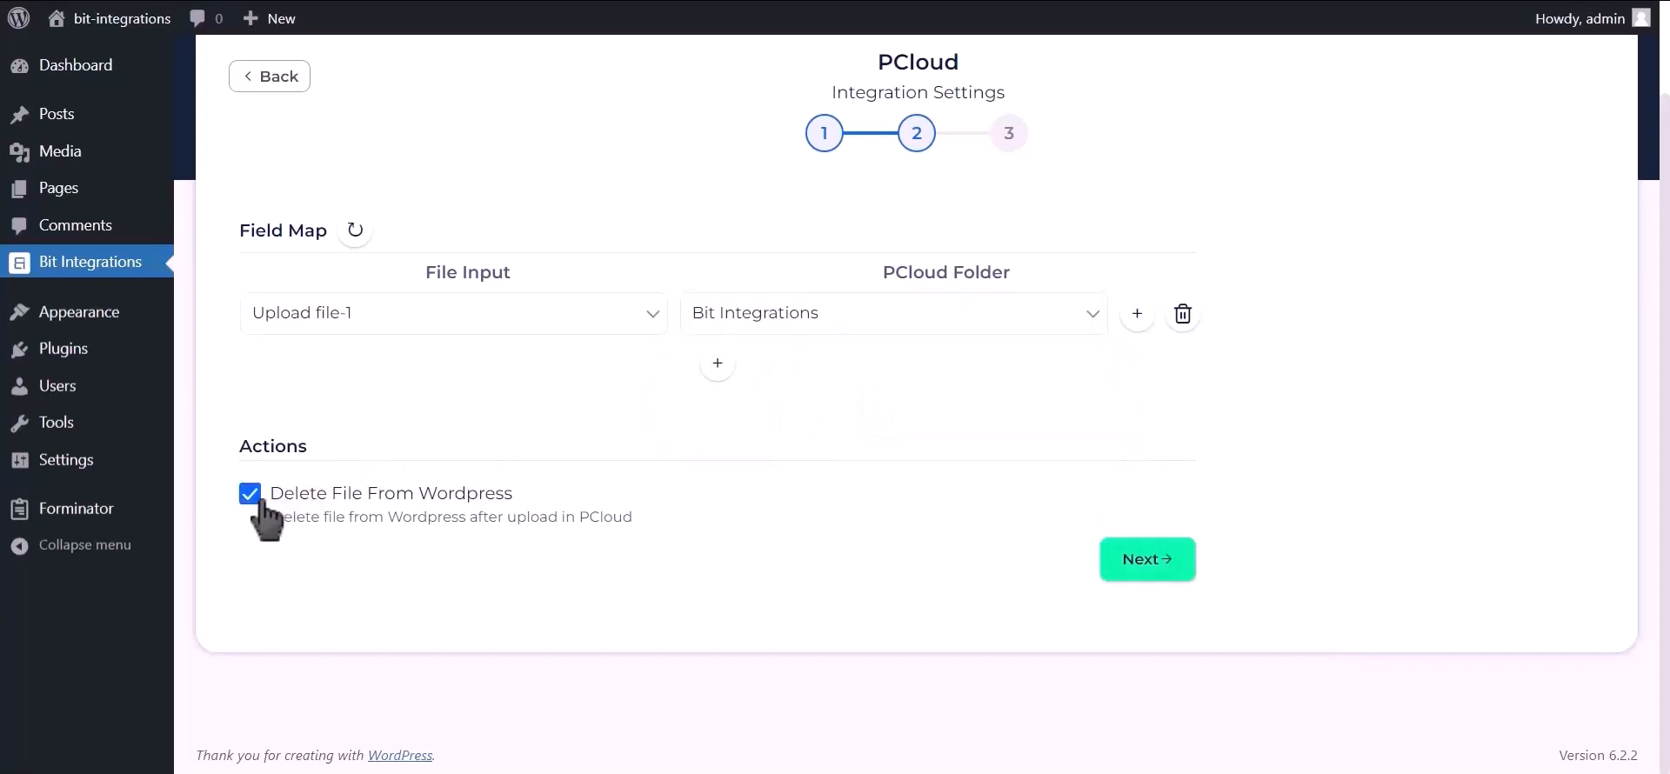
click(259, 503)
click(1144, 564)
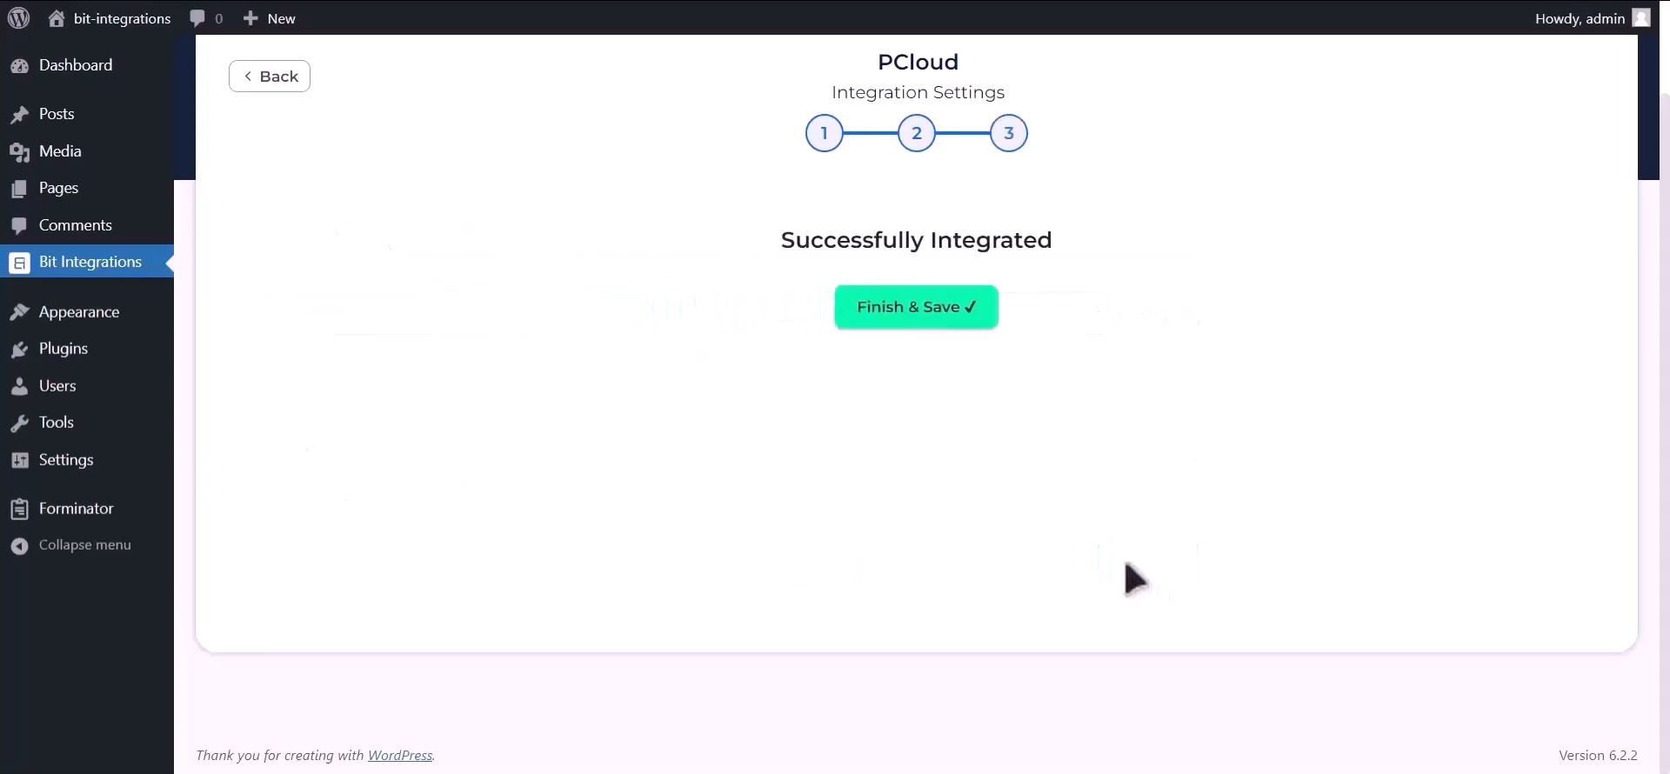
click(927, 318)
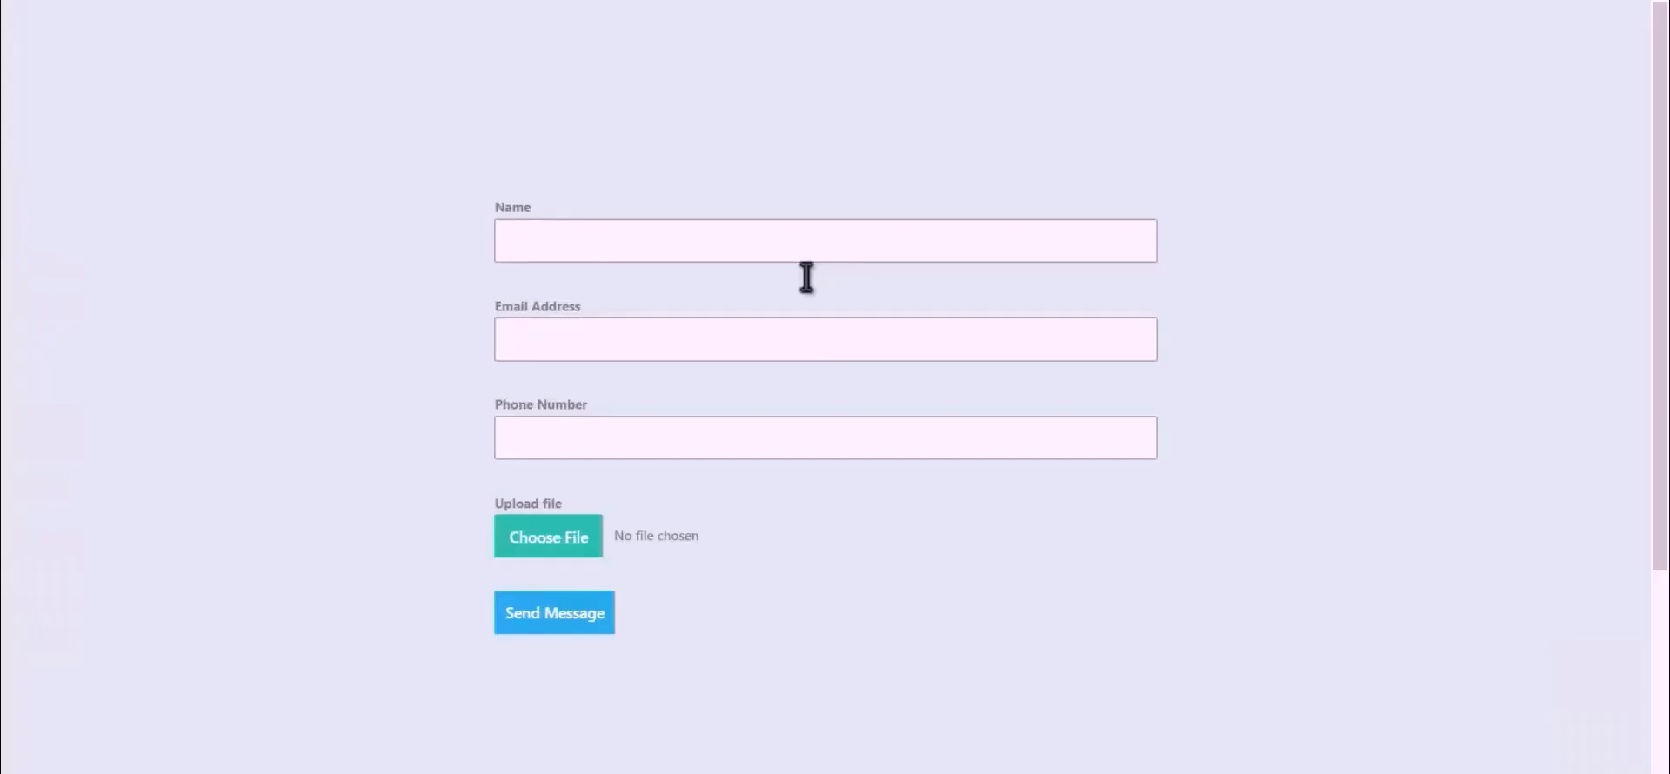
Fill in the landing page form with the name Bit Integrations and the contact's e-mail and phone number.
click(750, 253)
text(Bit Integrations)
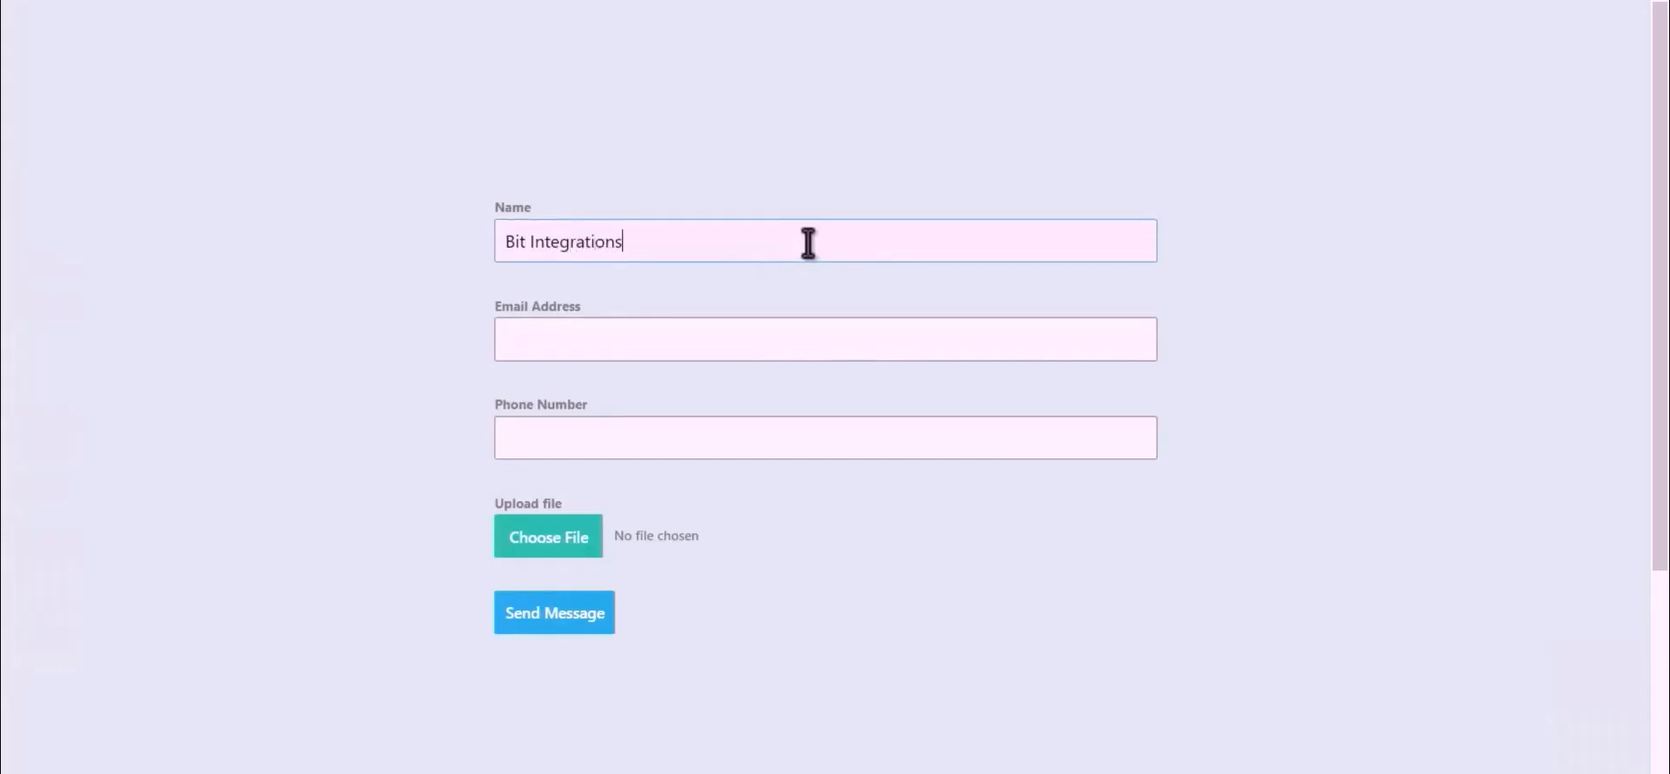
click(808, 335)
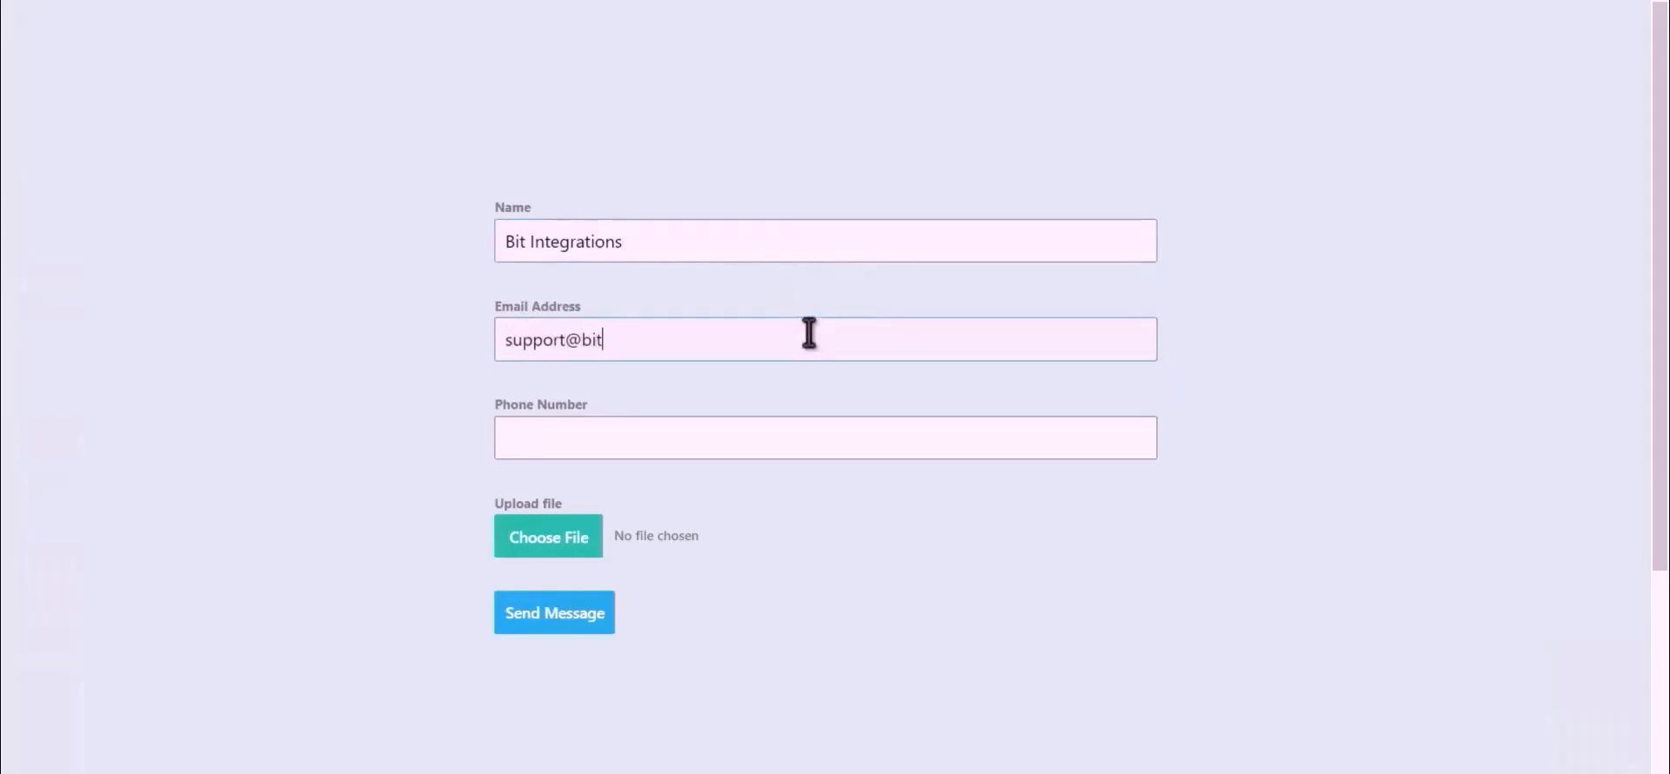
click(728, 445)
text(444555)
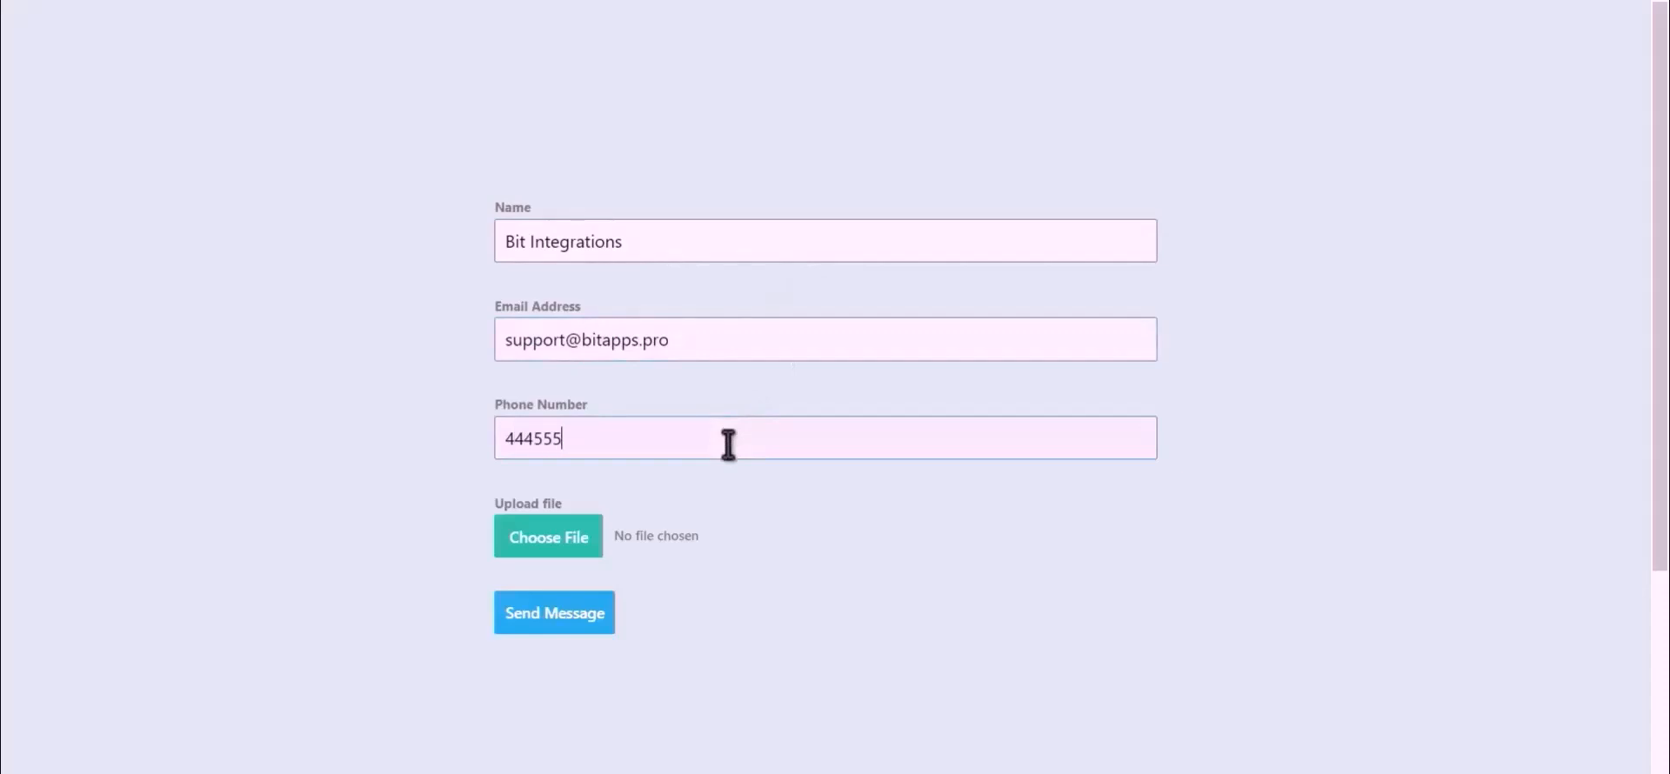
text(666)
Attach the Bit Integrations image from the desktop as the form's upload file and send the message.
click(525, 551)
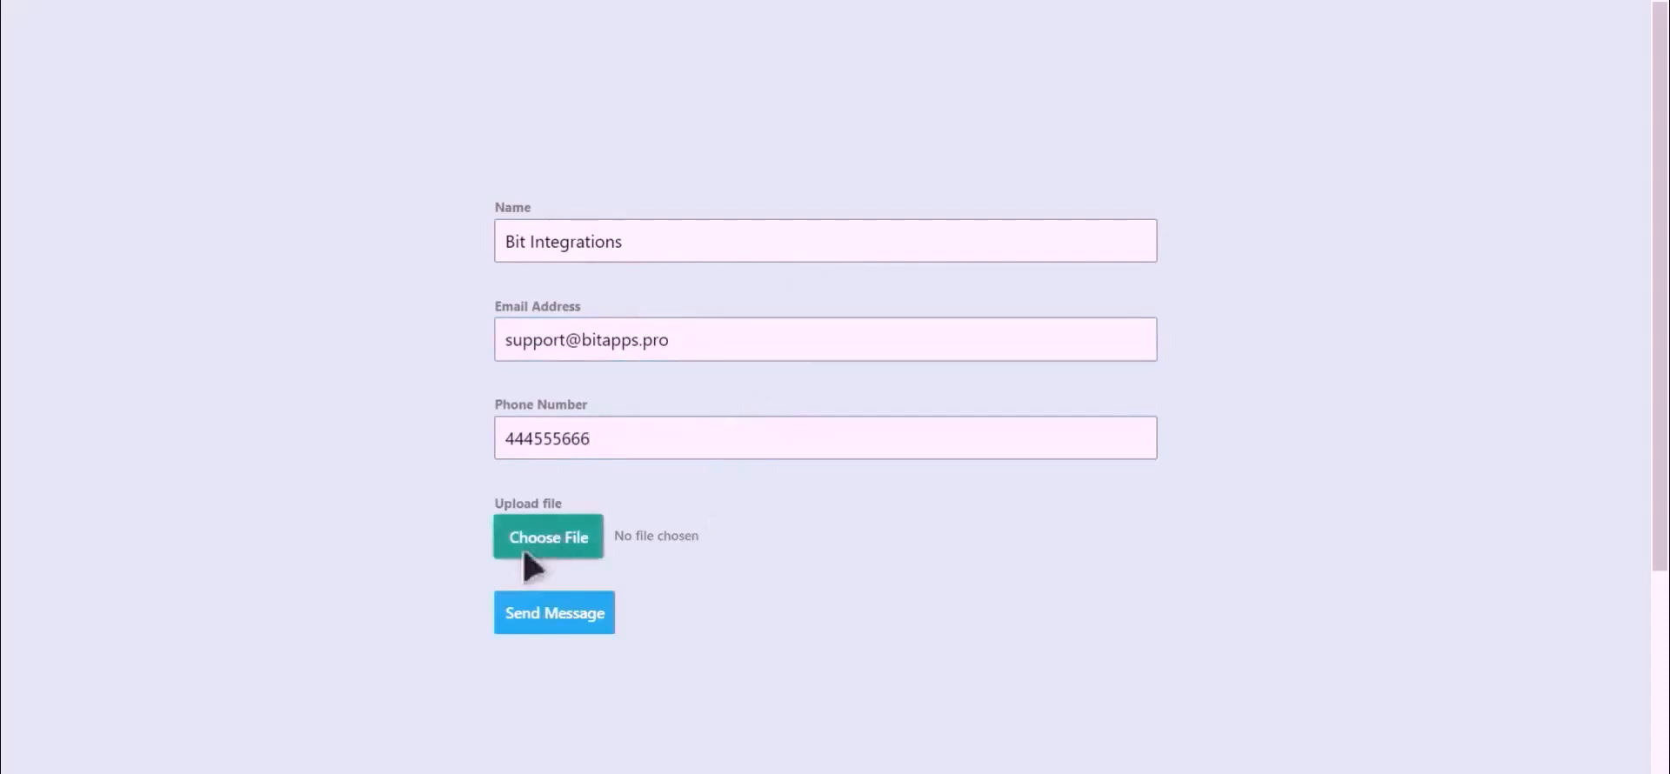
click(525, 554)
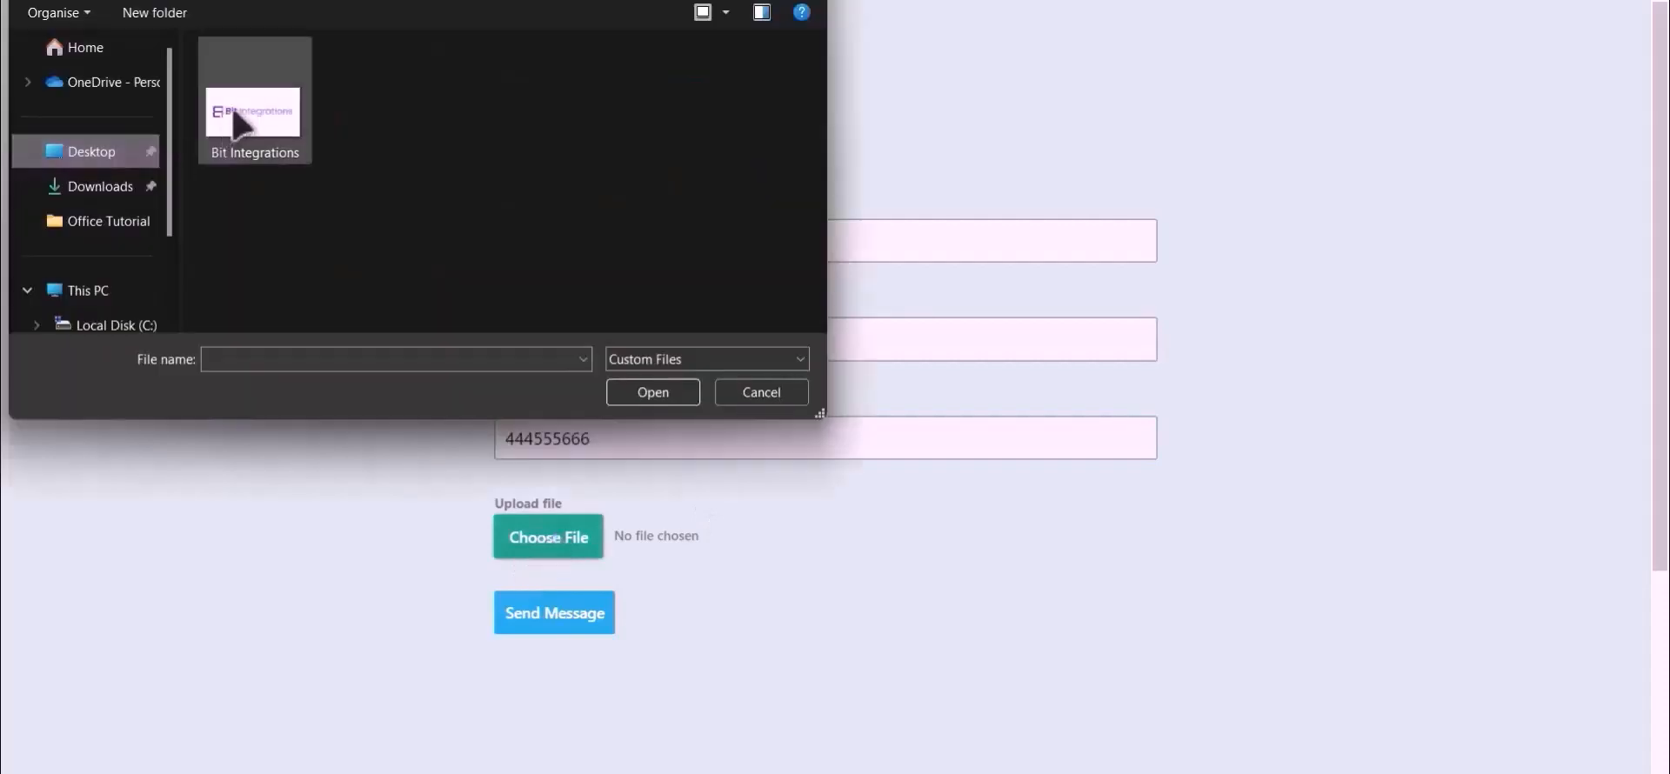
double_click(256, 98)
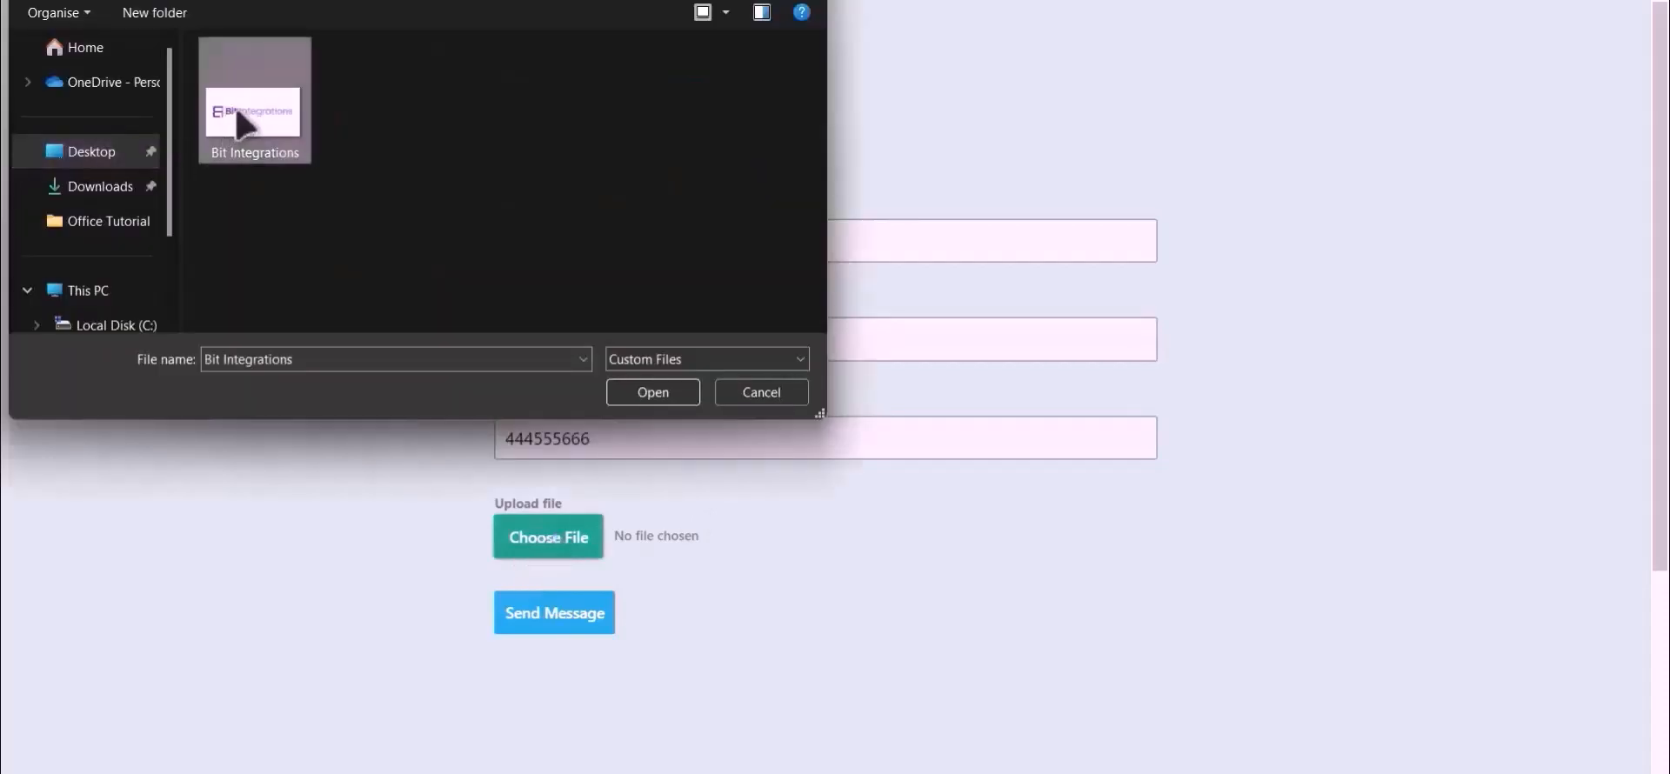
click(554, 617)
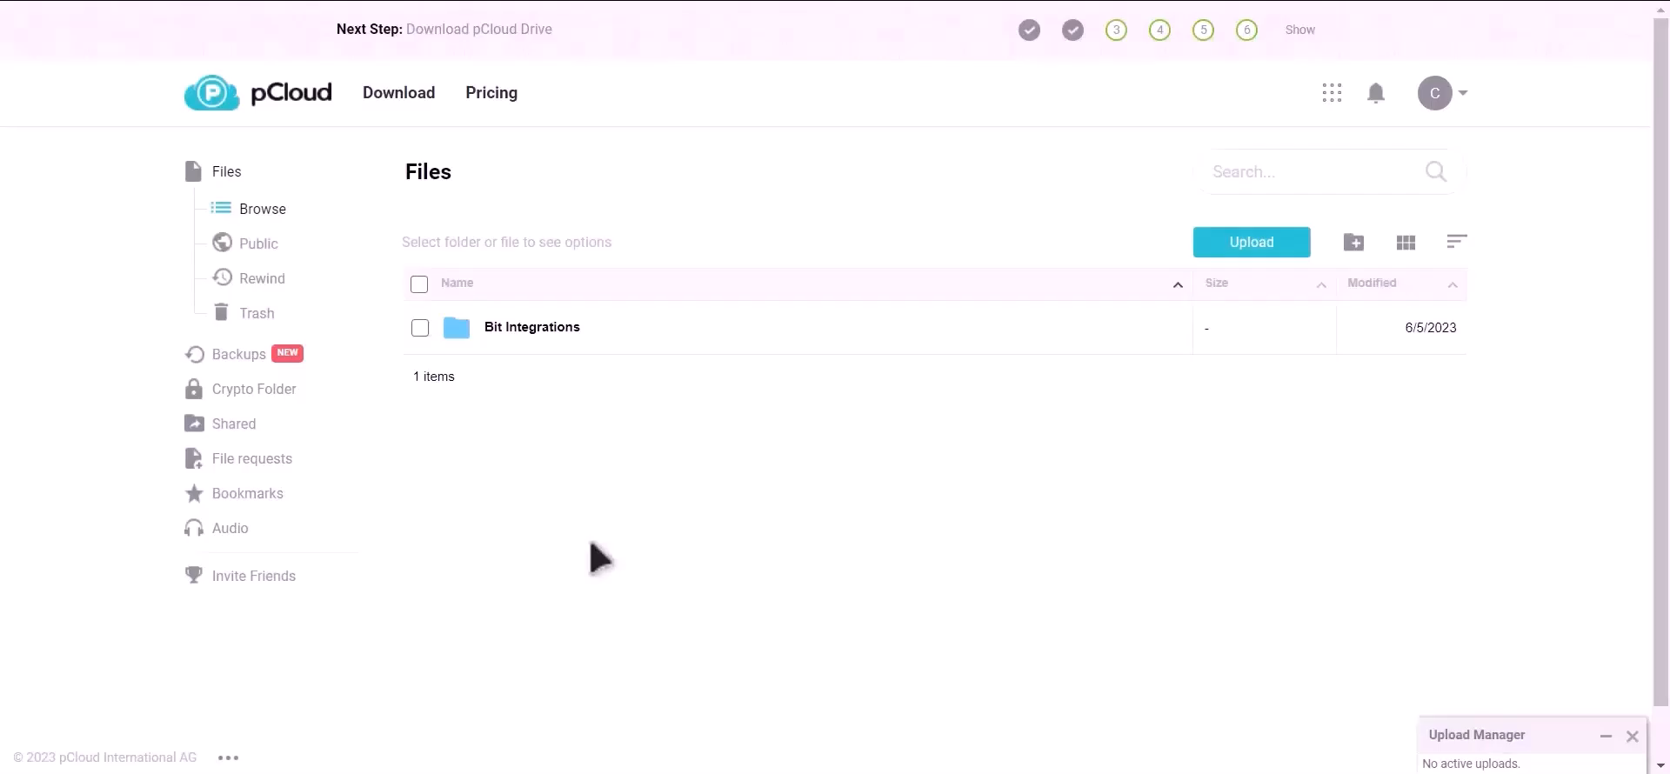
Switch to the pCloud file browser and open the Bit Integrations folder to check for the uploaded file.
click(556, 328)
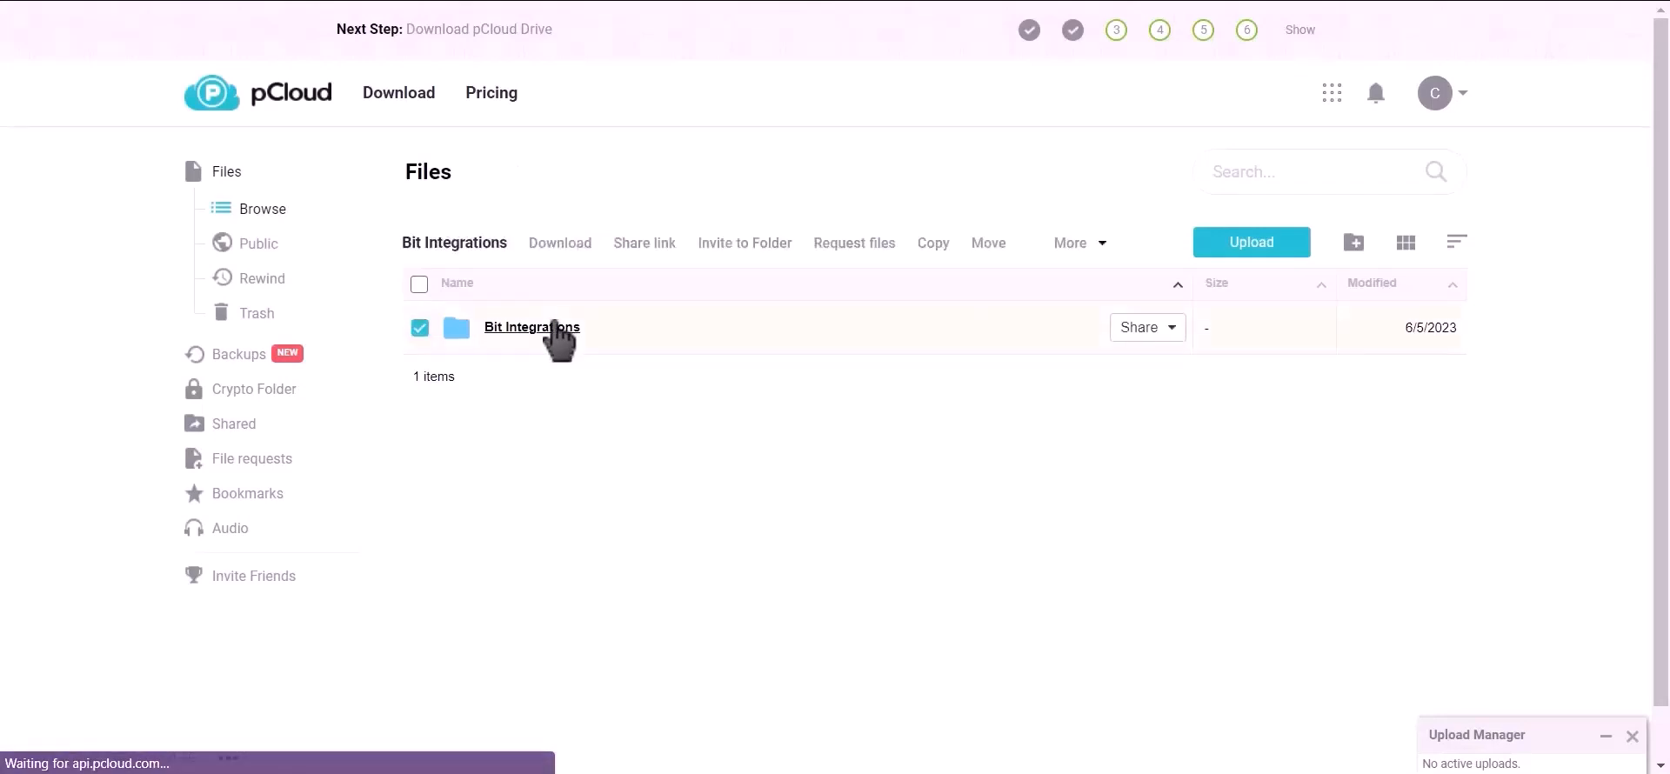